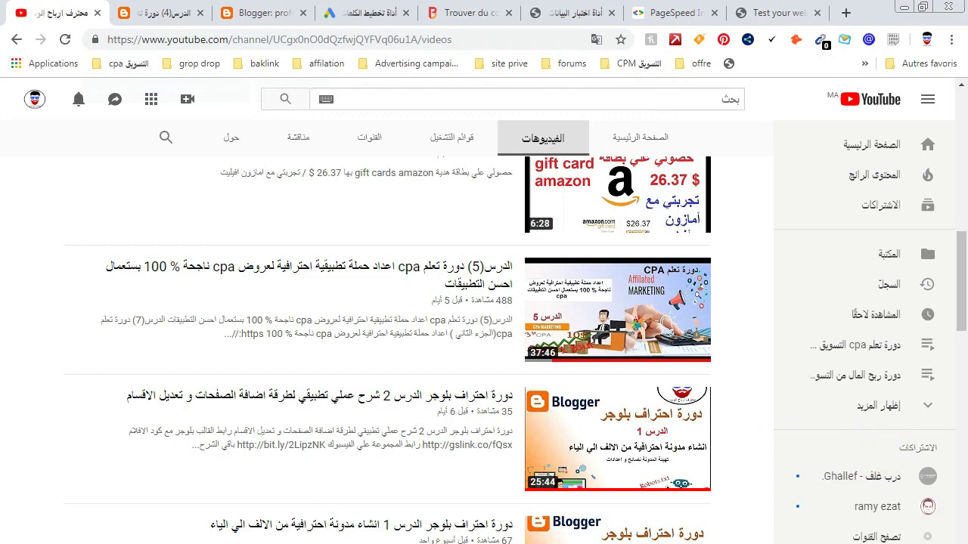
- Switch to Google Ads Keyword Planner and open the search for new keywords
drag(962, 277, 959, 253)
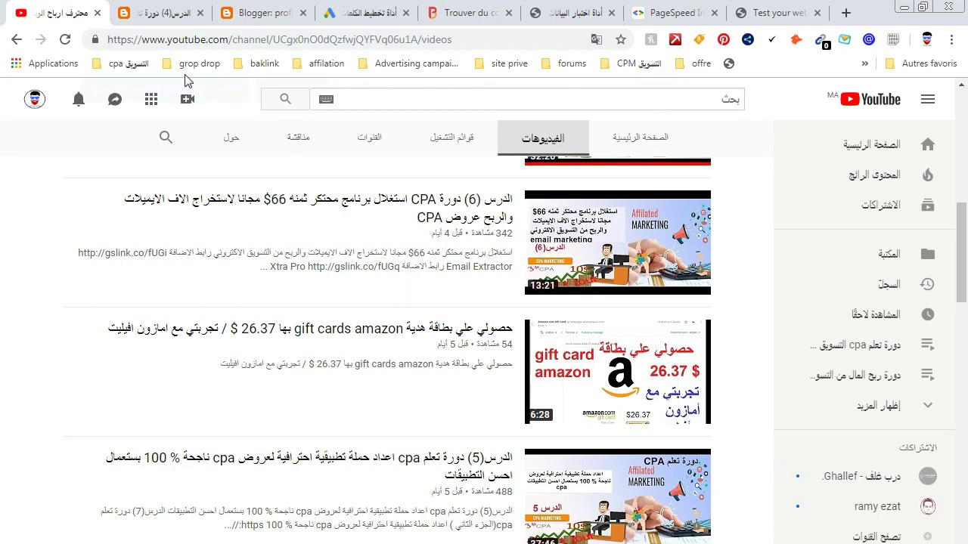
click(155, 14)
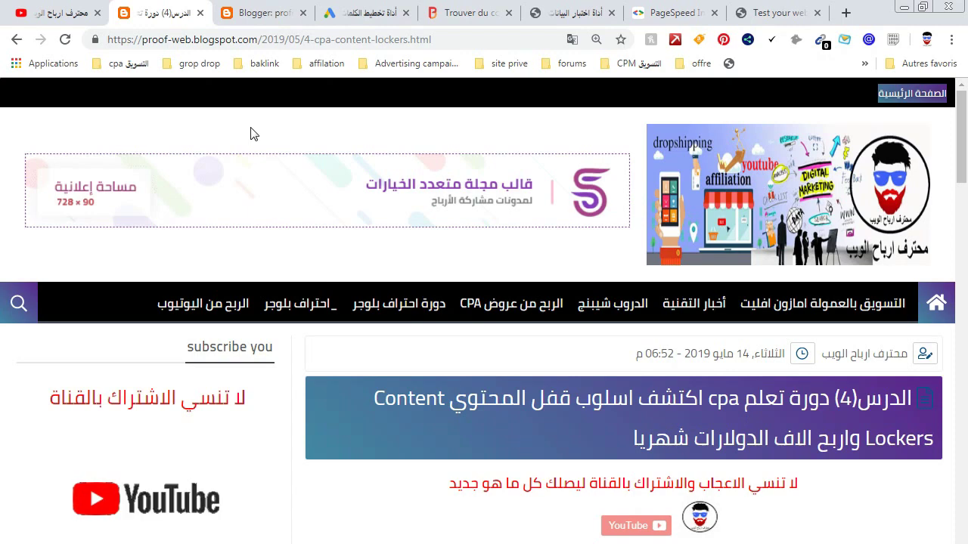
click(364, 13)
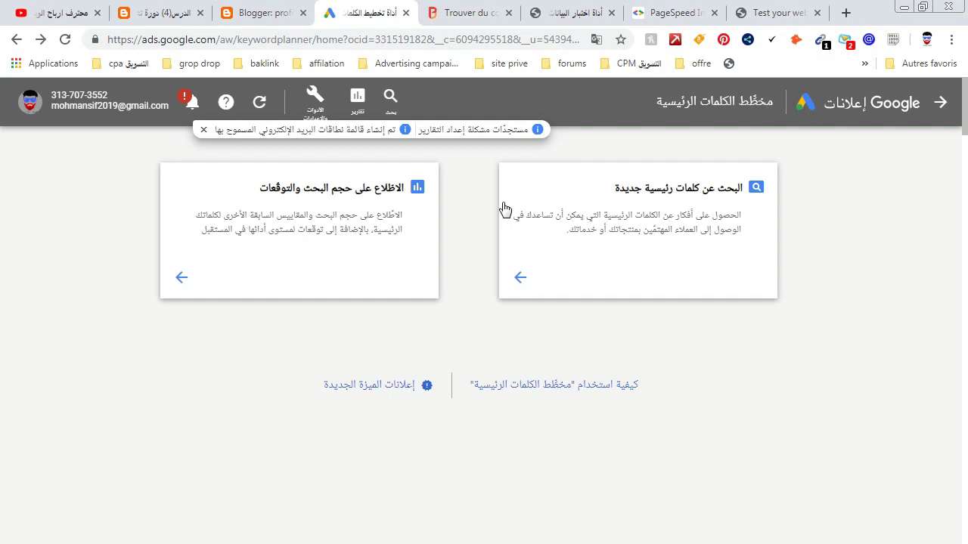
click(692, 205)
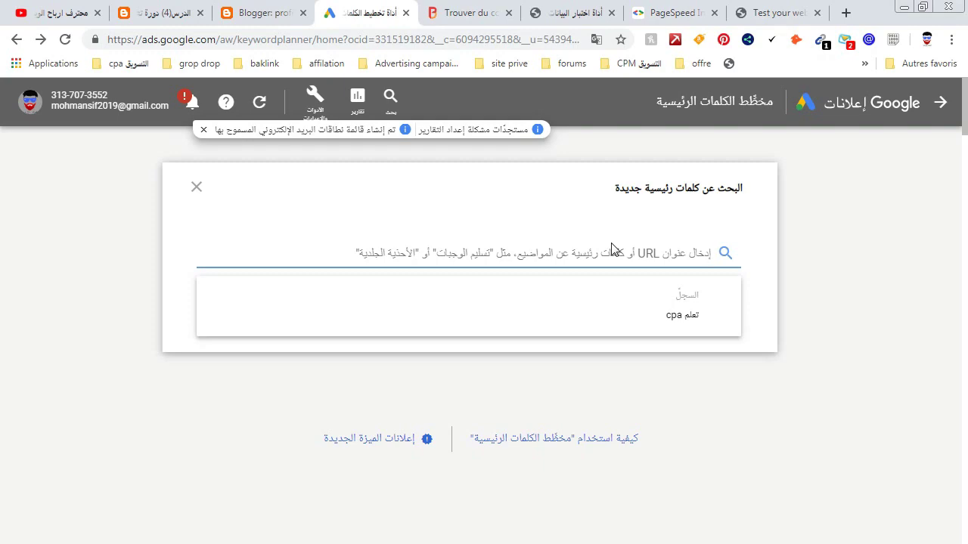
- Copy the phrase "دورة تعلم cpa" from the title of the blog's lesson 4 post
click(257, 14)
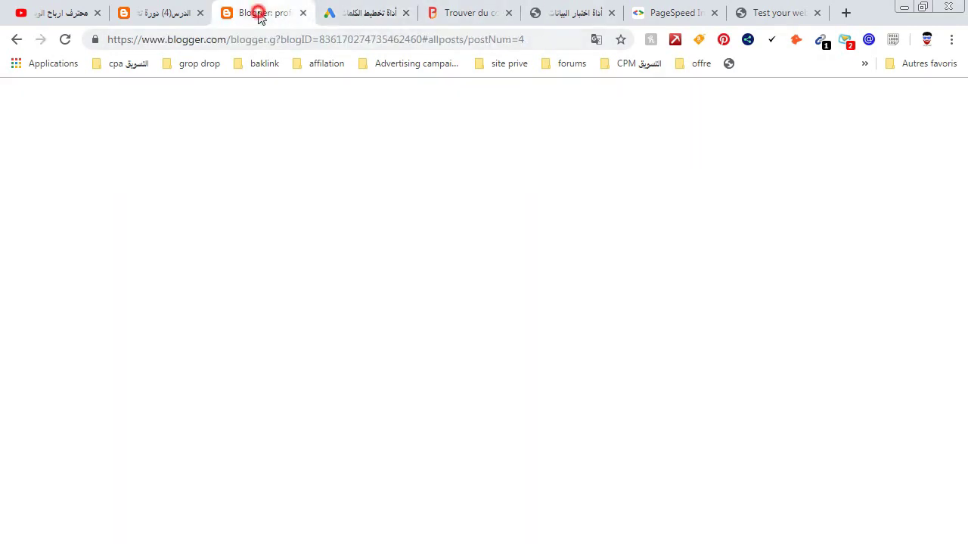
click(137, 9)
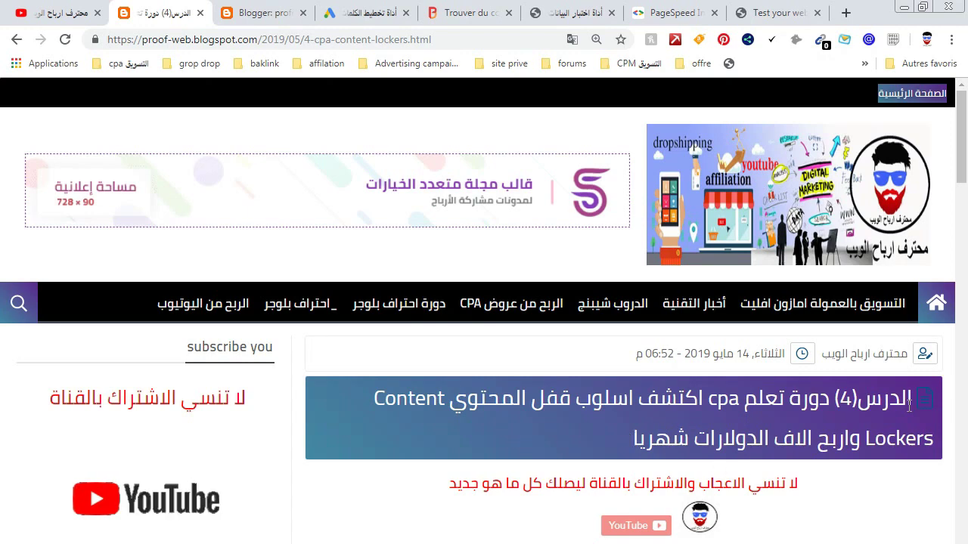
drag(828, 397, 707, 411)
right_click(711, 410)
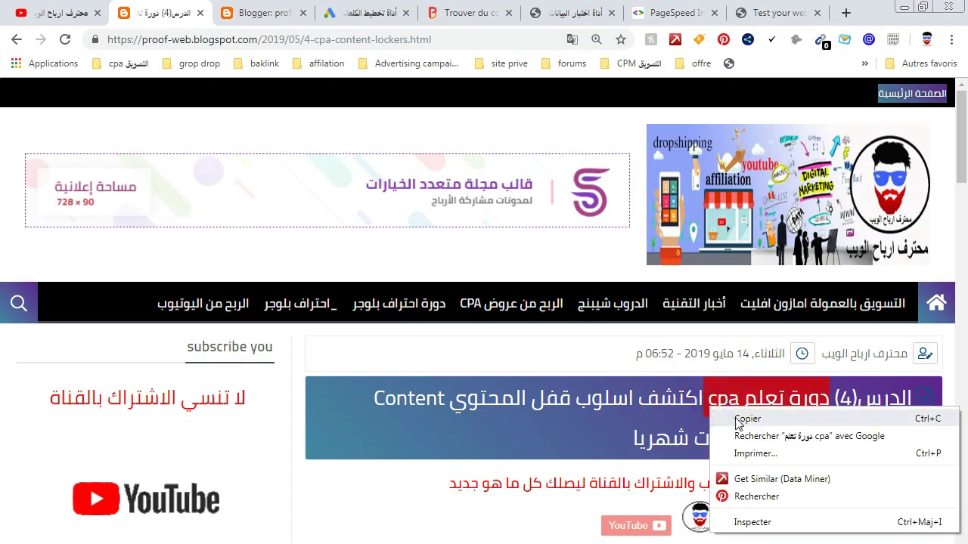
click(731, 419)
- Get new keyword ideas in Keyword Planner for the copied phrase "دورة تعلم cpa"
key(ctrl+4)
right_click(639, 259)
click(692, 346)
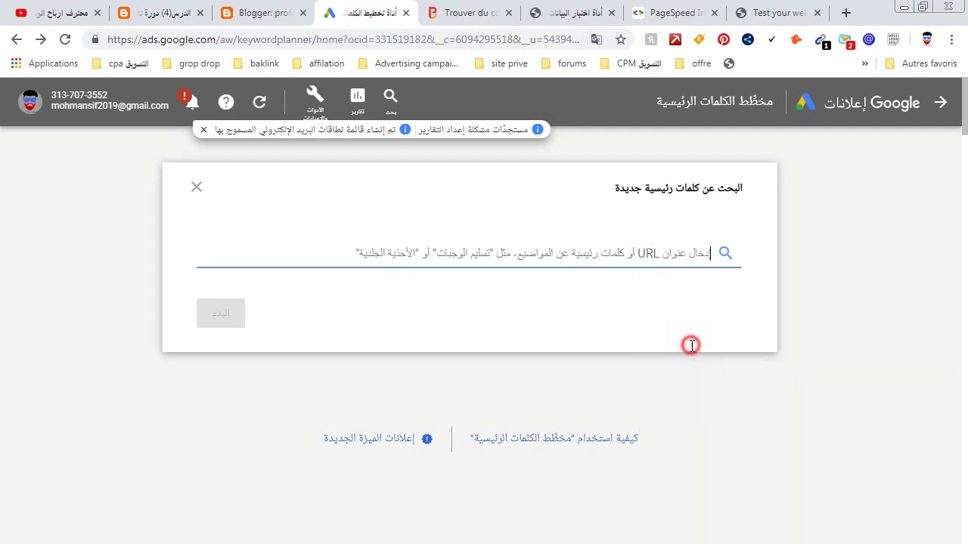
click(557, 325)
click(222, 331)
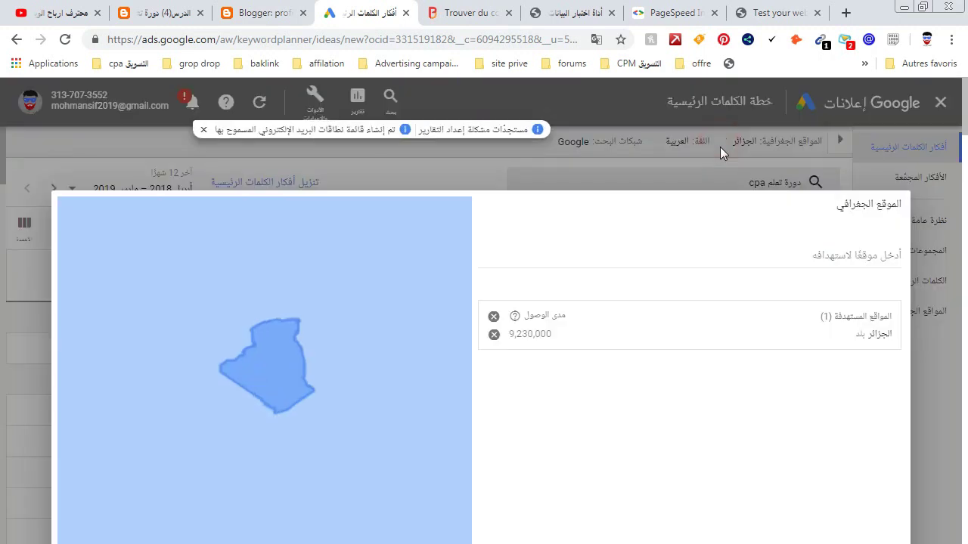
- Replace Algeria with the country Morocco (المغرب) as the targeted location and save the change
click(720, 141)
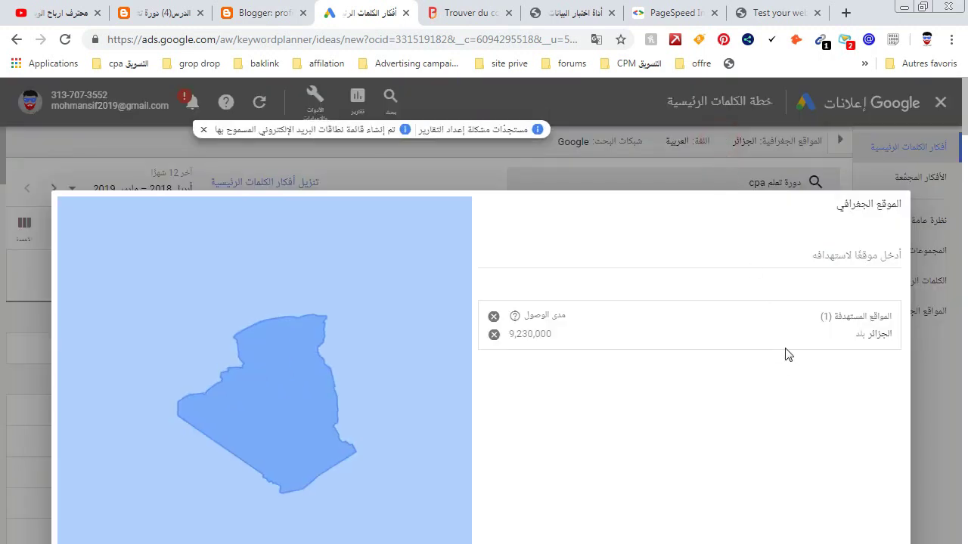
click(494, 334)
click(851, 254)
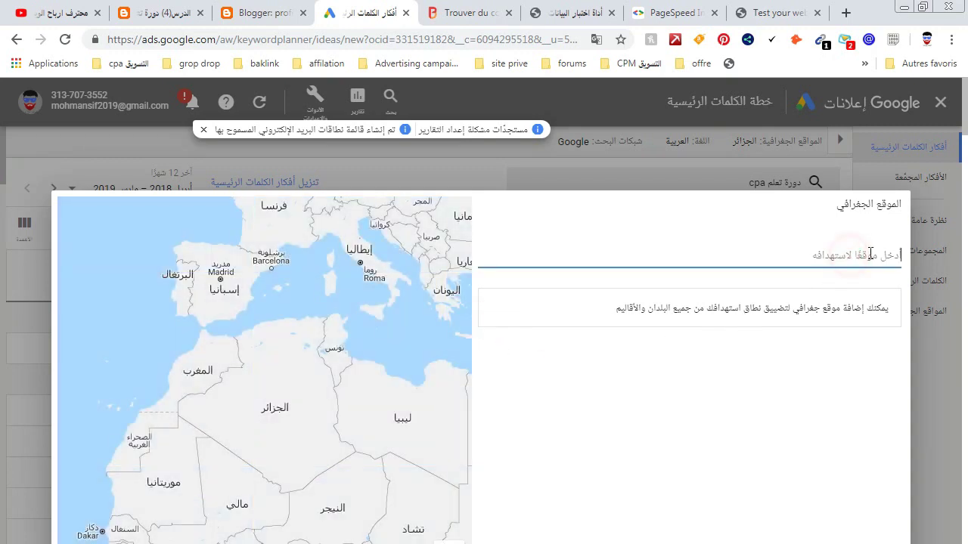
text(h)
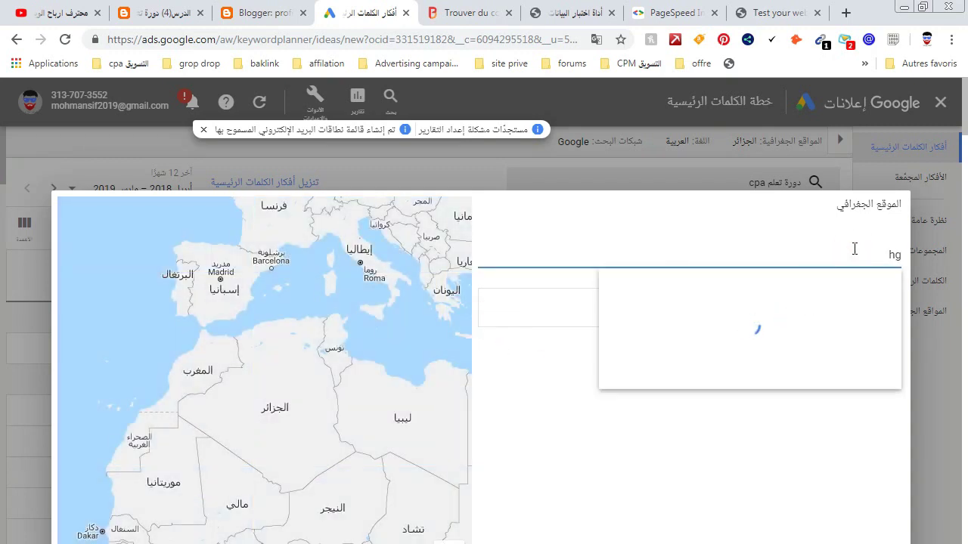
key(BackSpace)
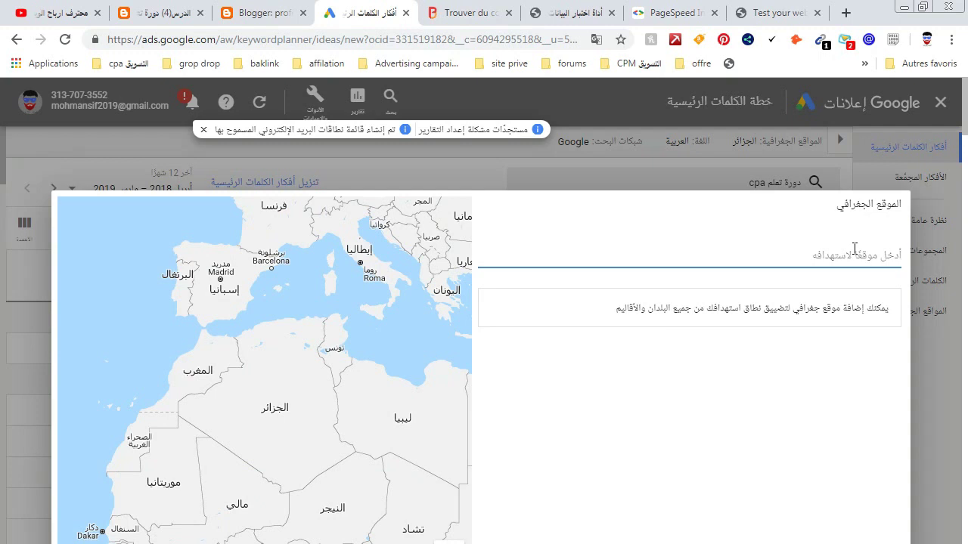
text(المغرب)
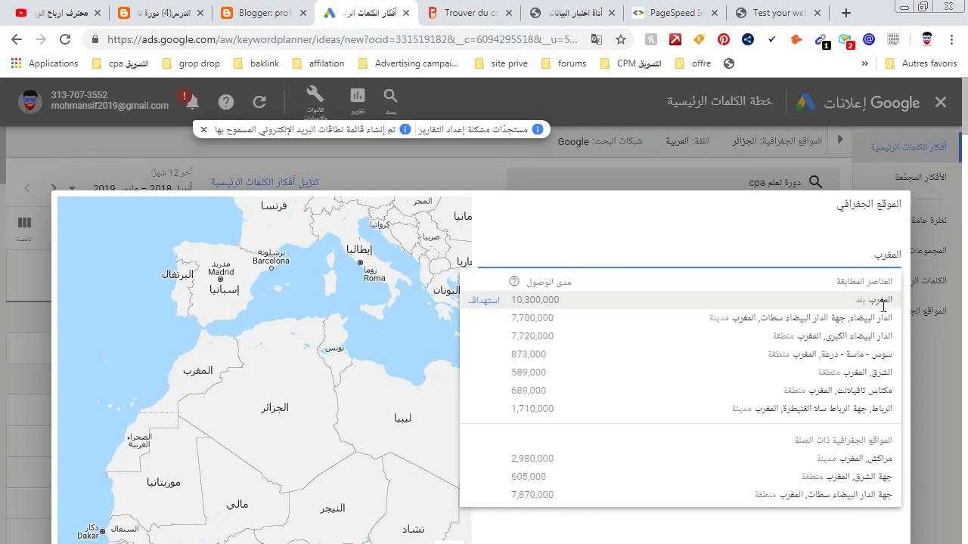
click(883, 302)
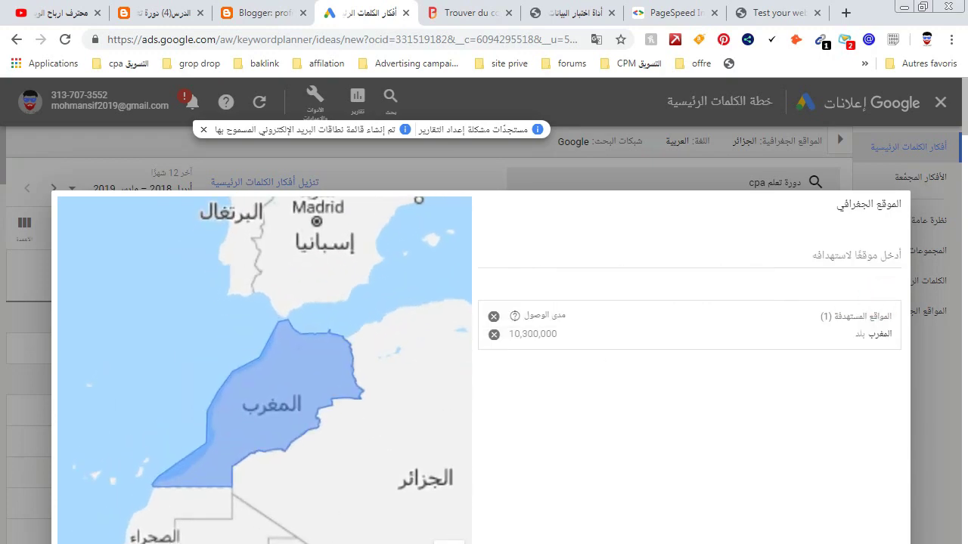
click(506, 529)
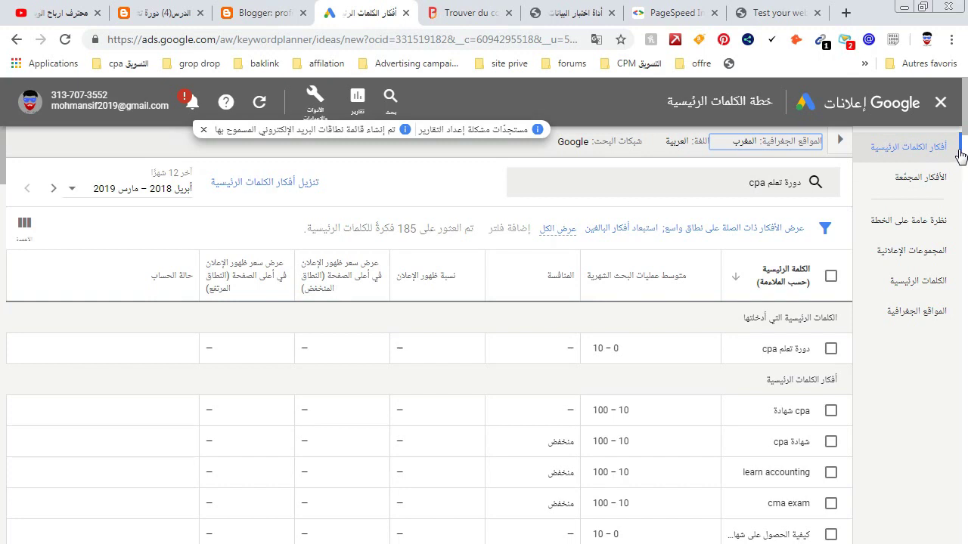
- Sort the keyword ideas by average monthly searches in descending order and review the top keywords
click(616, 276)
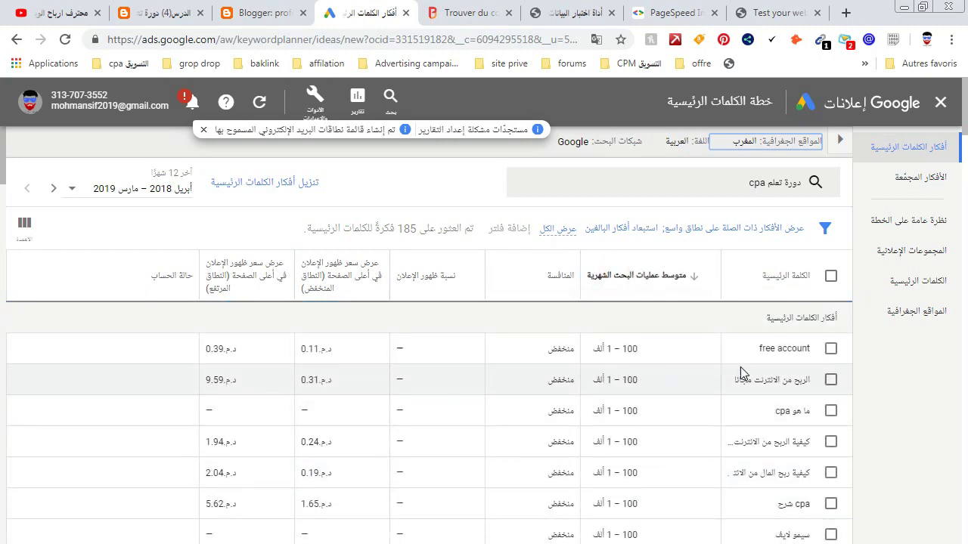
drag(663, 386, 612, 383)
click(600, 382)
click(632, 381)
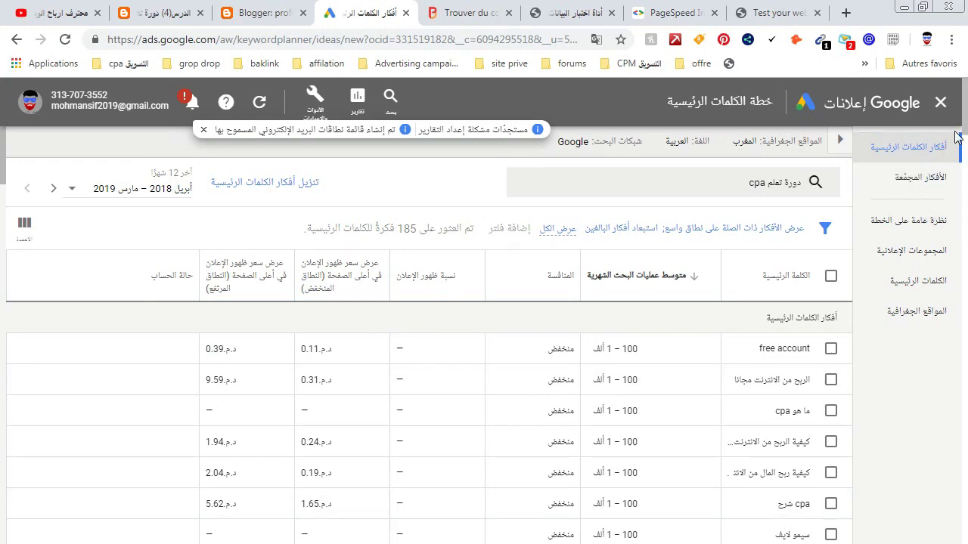
drag(965, 121, 965, 141)
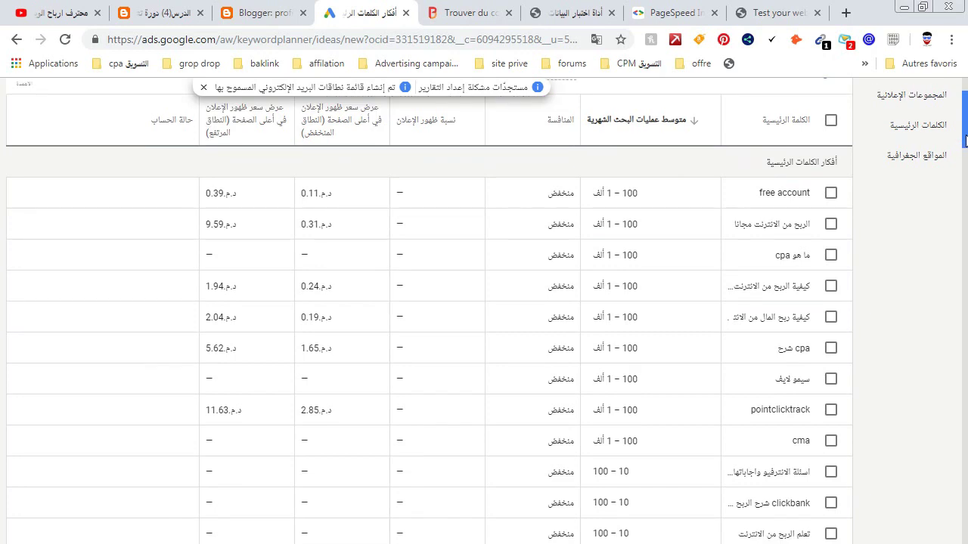
scroll(964, 141, up, 3)
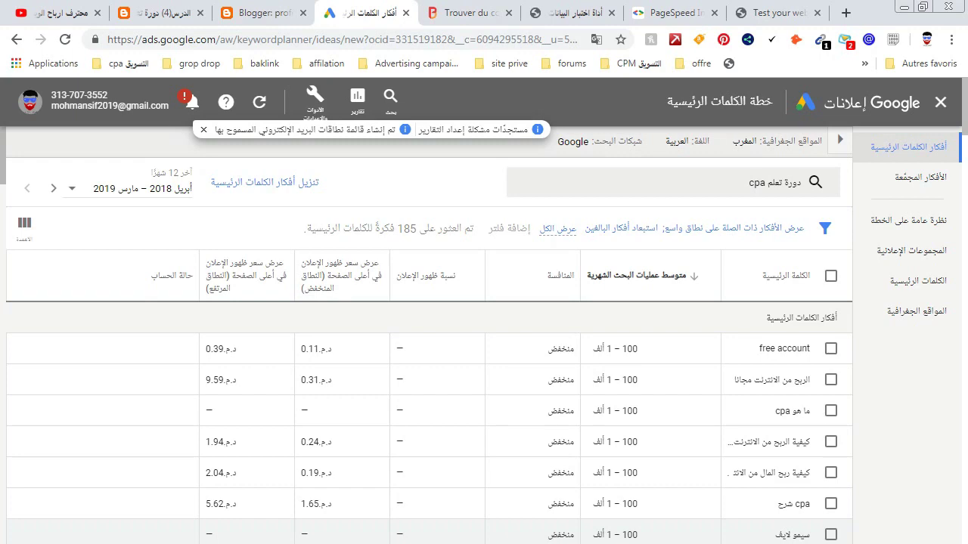
click(475, 15)
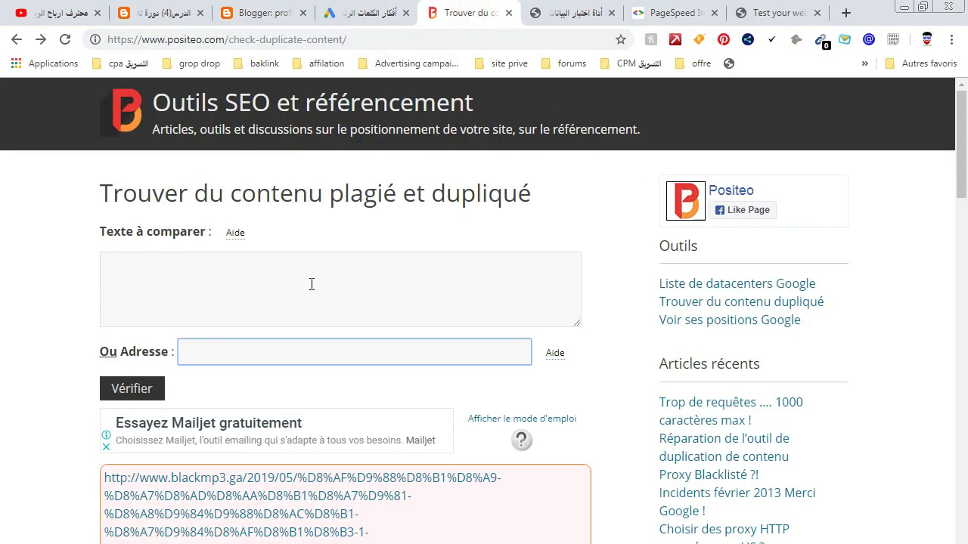
click(340, 357)
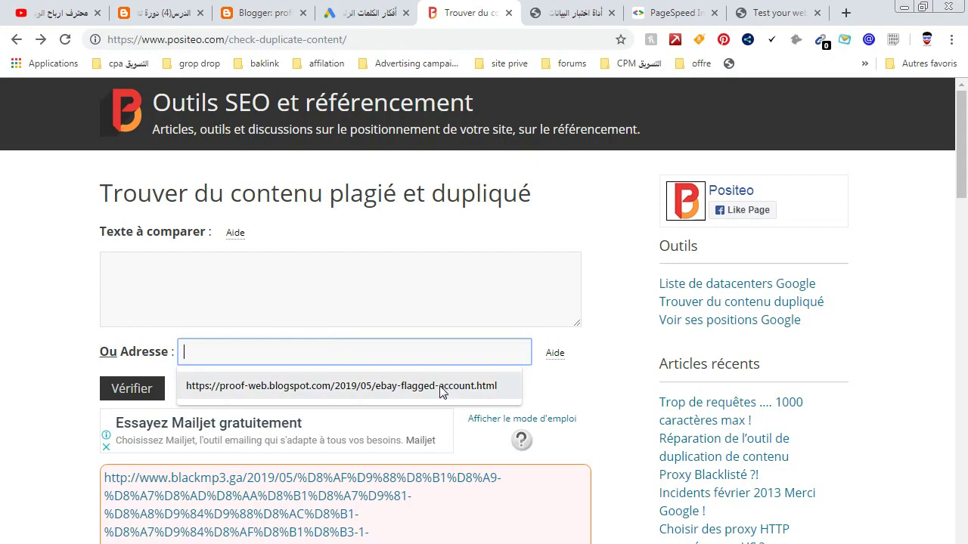
click(265, 10)
click(158, 13)
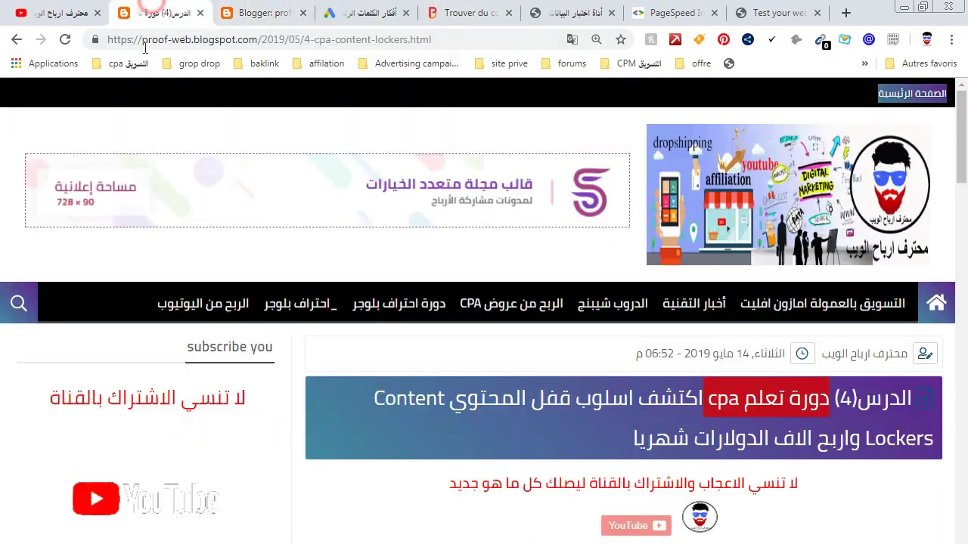
drag(260, 39, 107, 40)
right_click(119, 47)
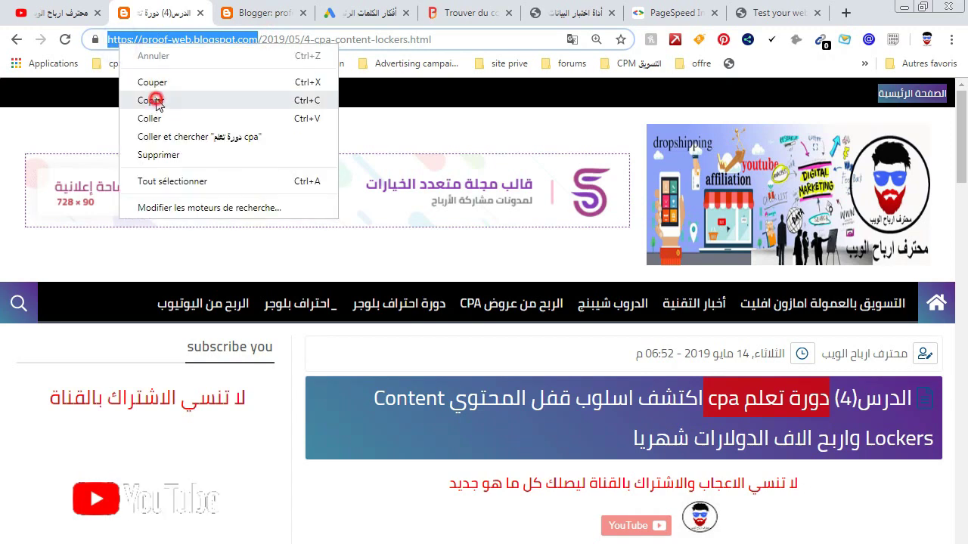
click(147, 100)
click(374, 16)
click(469, 13)
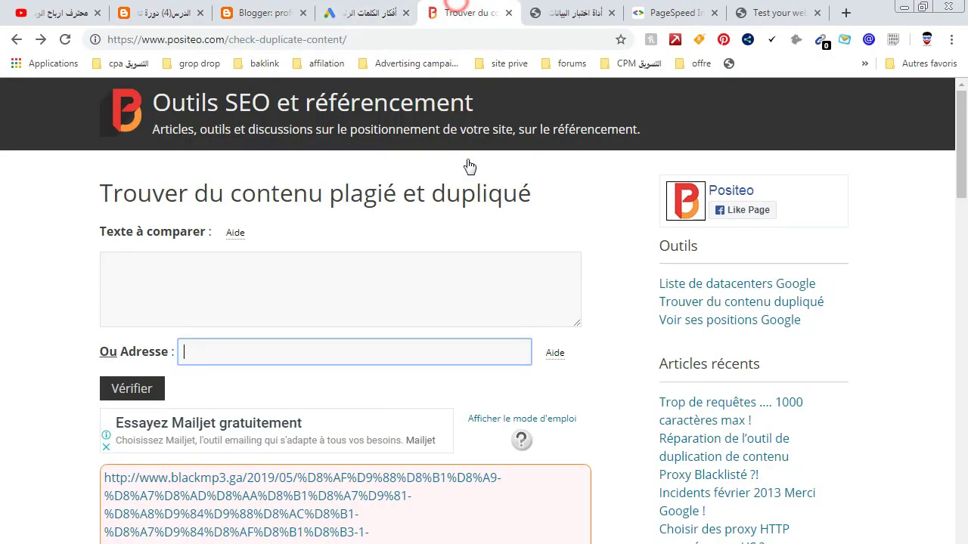
right_click(333, 345)
click(370, 433)
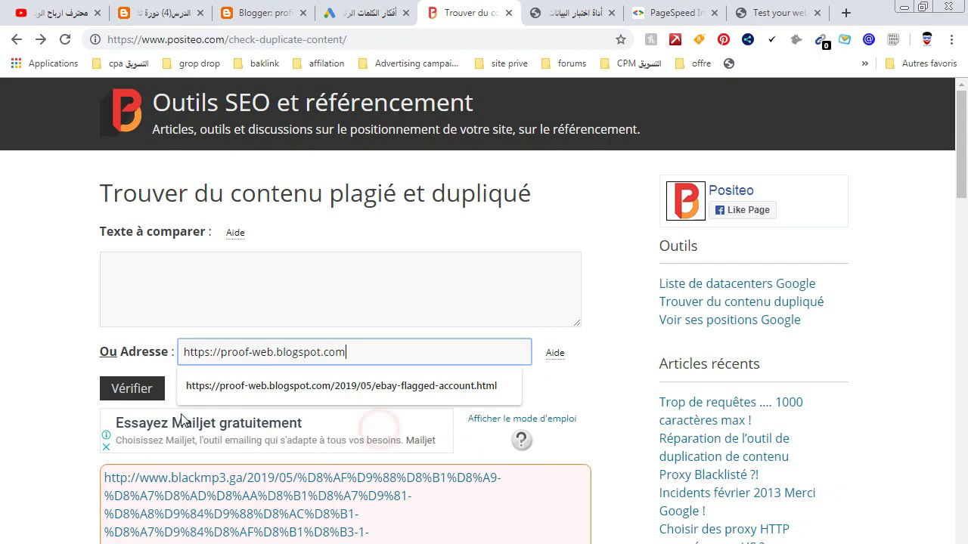
click(149, 389)
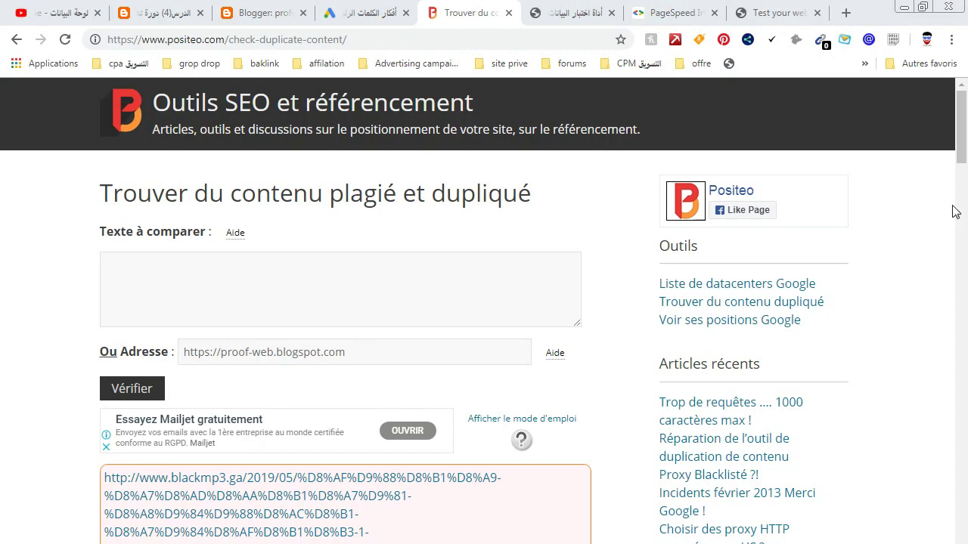
- Examine the duplication percentage of each matching page in the duplicate-content results, down to the end of the list
scroll(960, 143, down, 2)
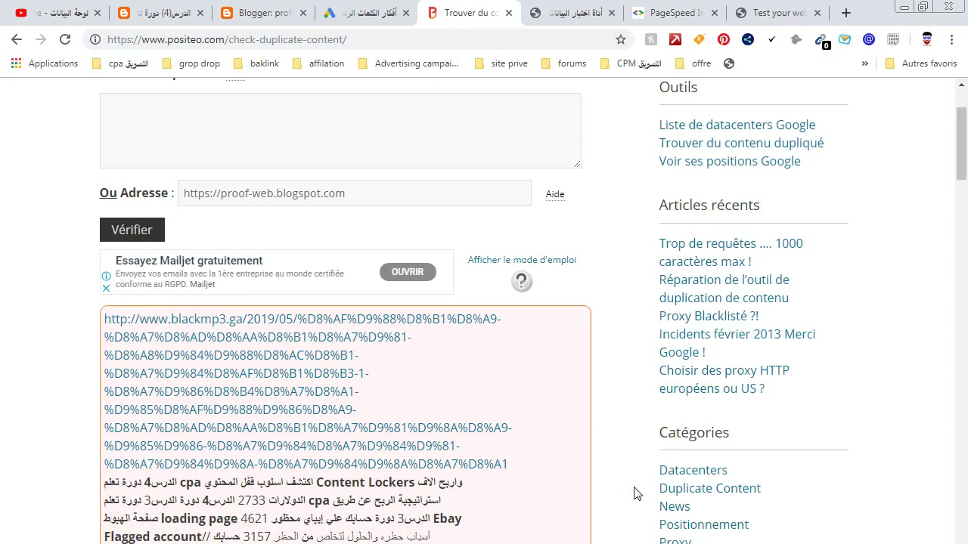
mouse_move(962, 157)
mouse_down()
mouse_move(964, 199)
mouse_move(962, 158)
mouse_up()
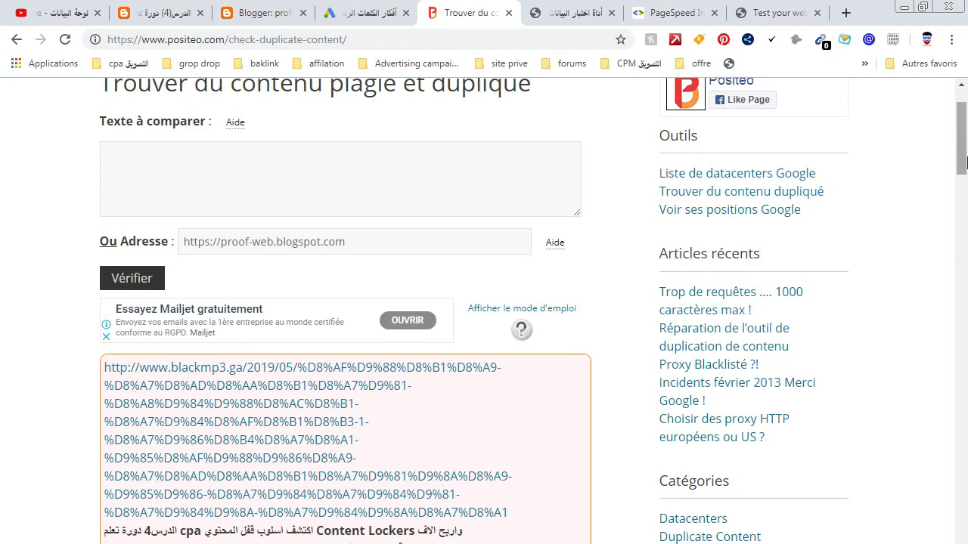
scroll(960, 163, down, 3)
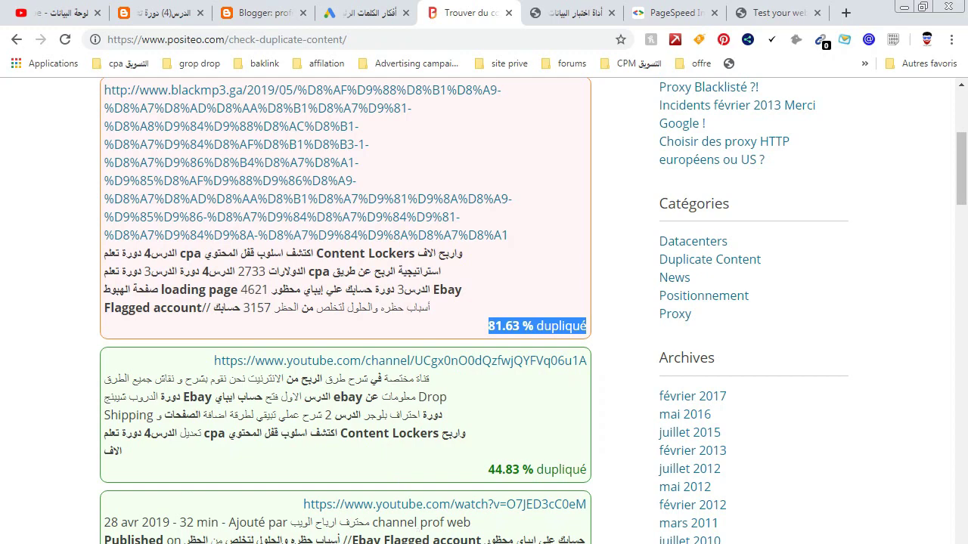
drag(965, 186, 966, 219)
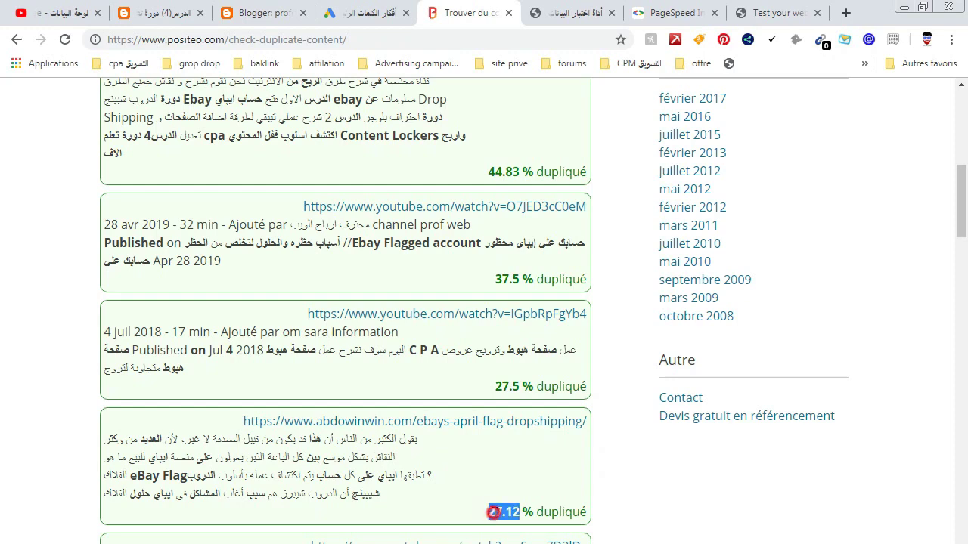
triple_click(493, 512)
drag(966, 216, 966, 239)
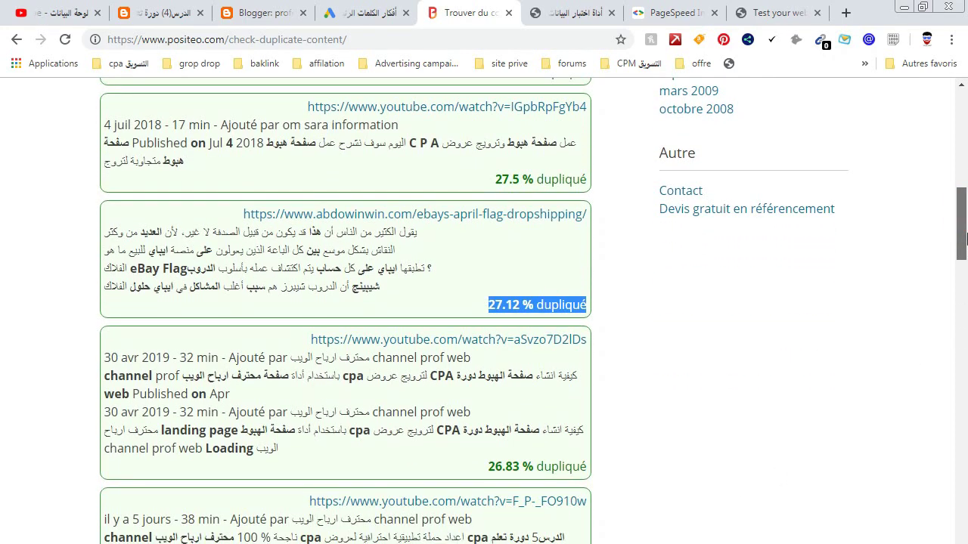
drag(966, 239, 966, 252)
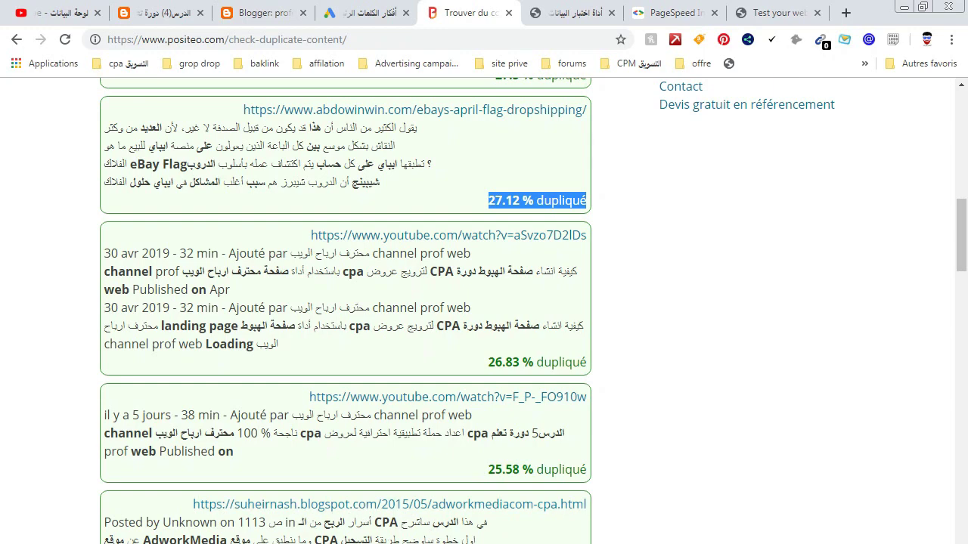
scroll(964, 276, down, 3)
drag(964, 279, 963, 543)
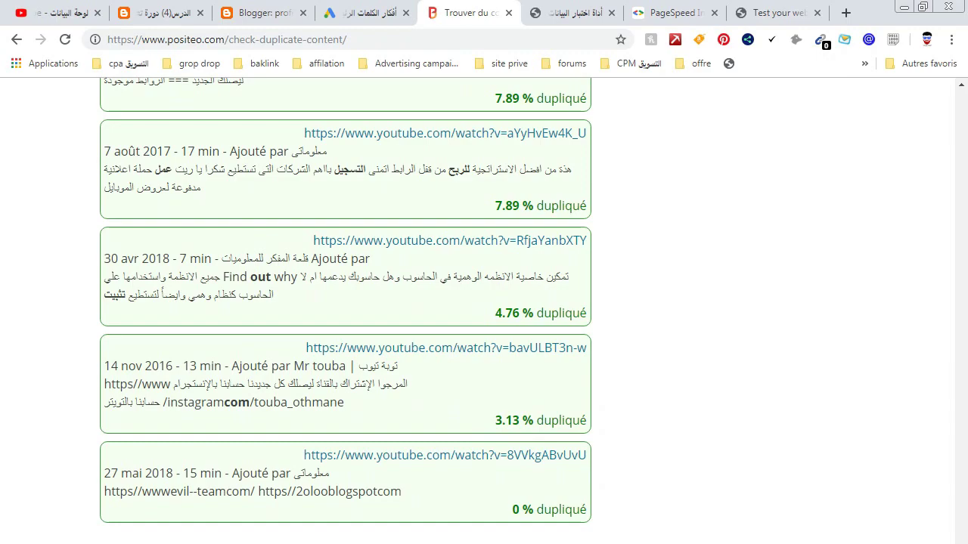
scroll(345, 303, up, 4)
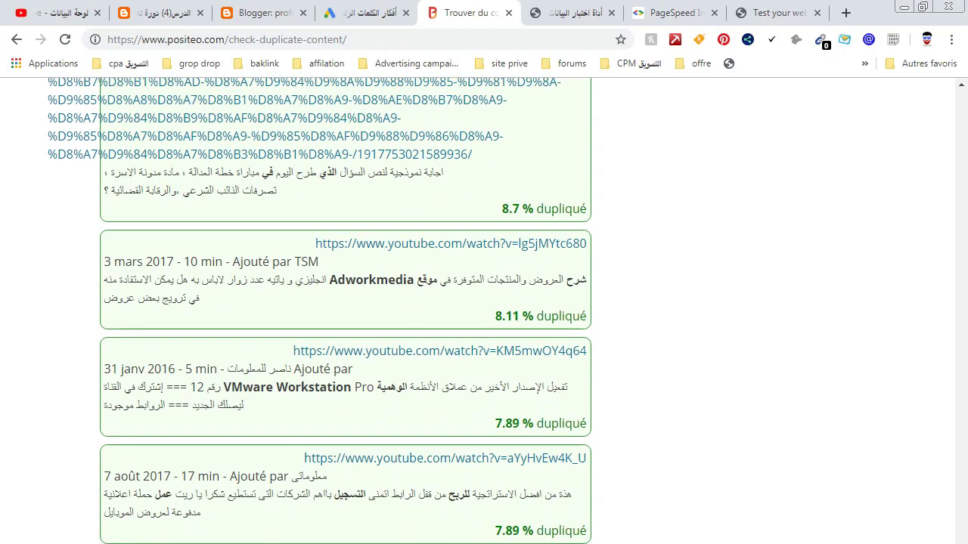
- Open the first matching page in the duplicate-content results, on blackmp3.ga, inspect its copied content and return to the results
drag(963, 543, 902, 151)
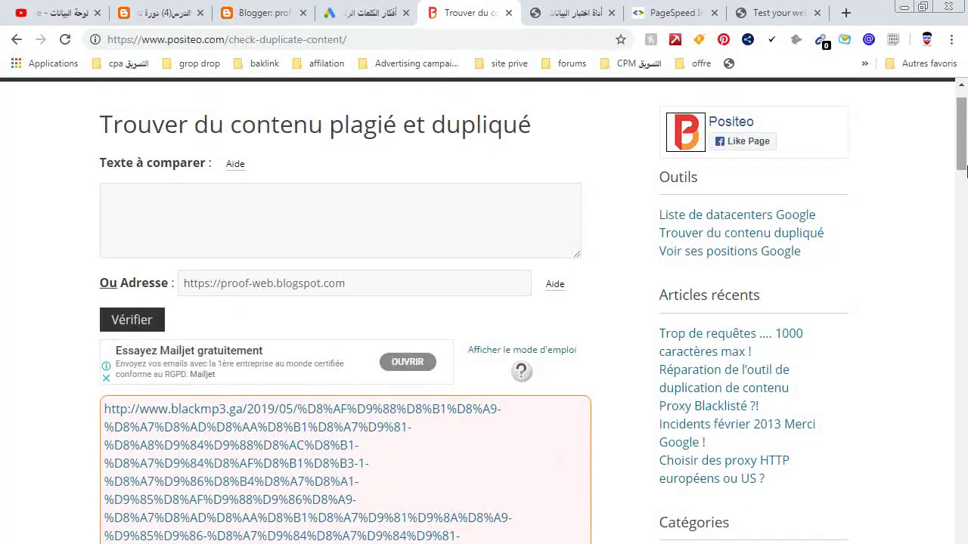
right_click(320, 467)
click(322, 474)
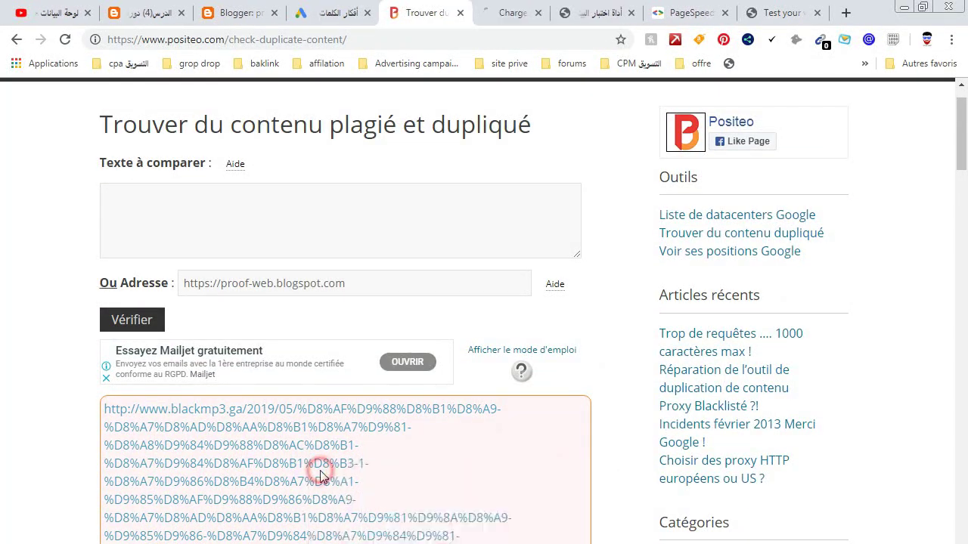
click(495, 11)
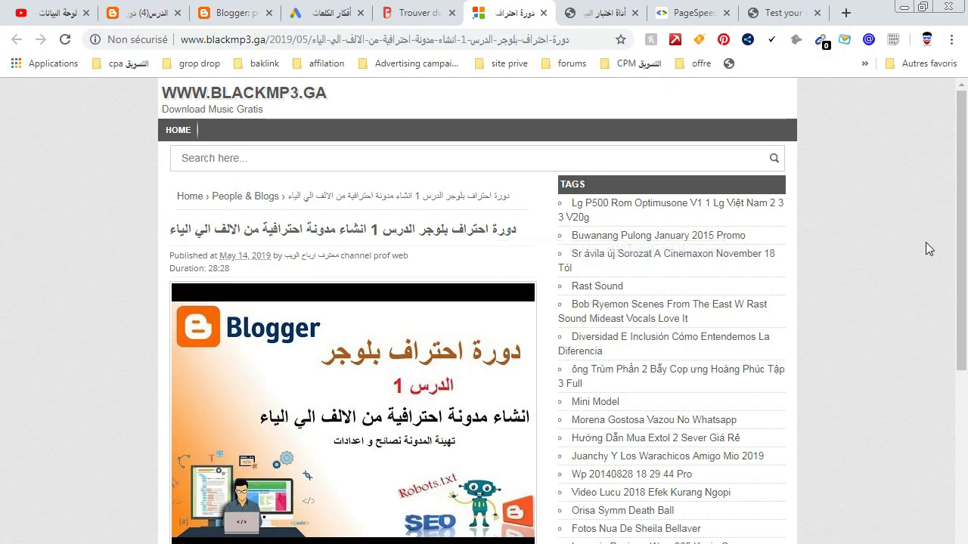
drag(962, 213, 955, 154)
click(412, 13)
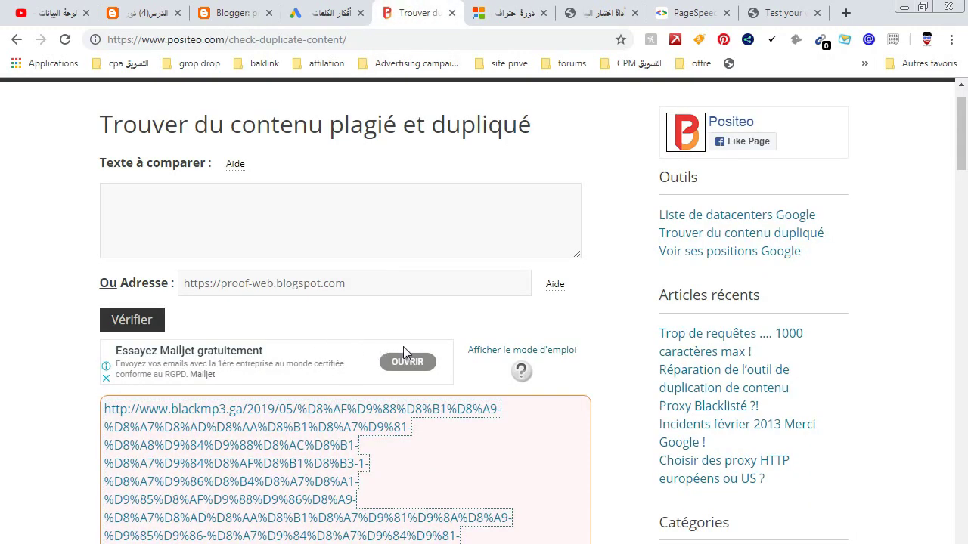
click(347, 525)
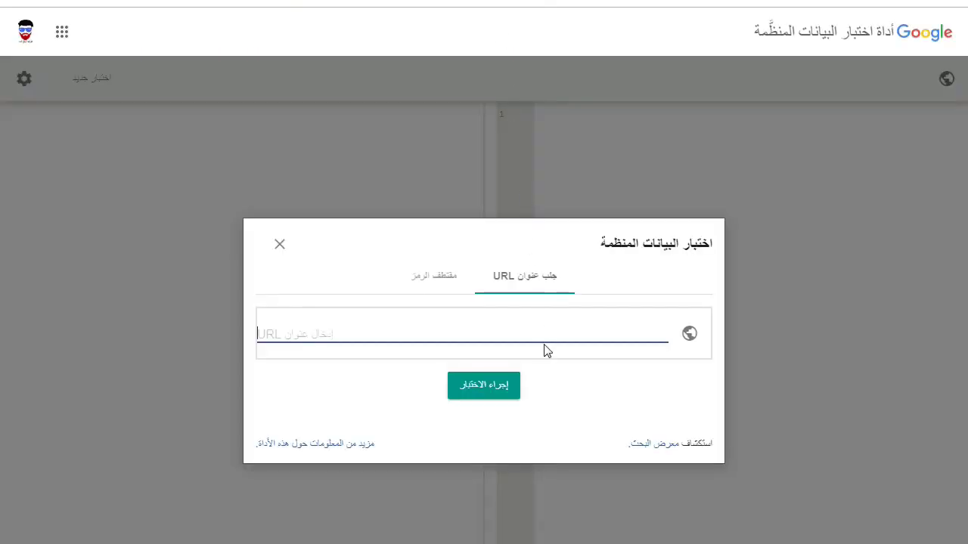
click(541, 332)
key(ctrl+Tab)
right_click(215, 2)
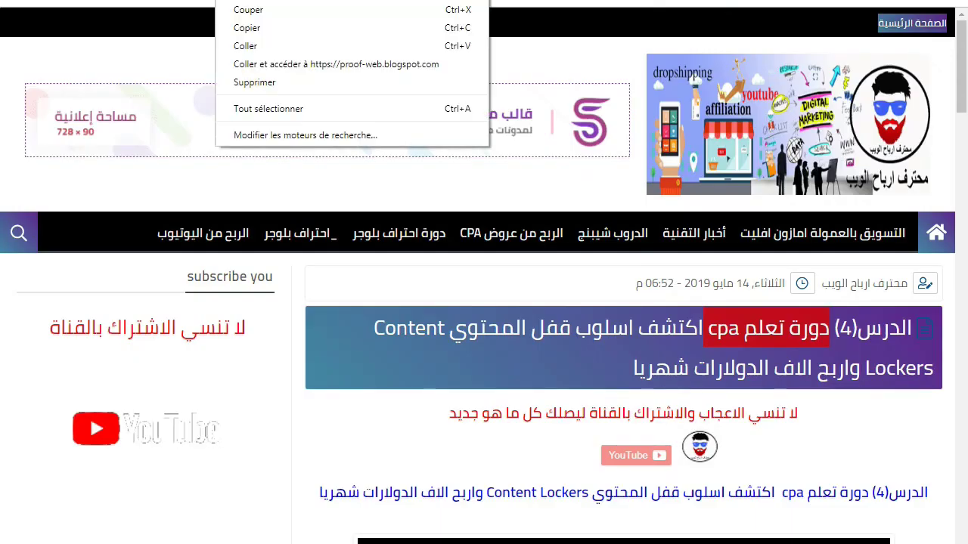
click(250, 30)
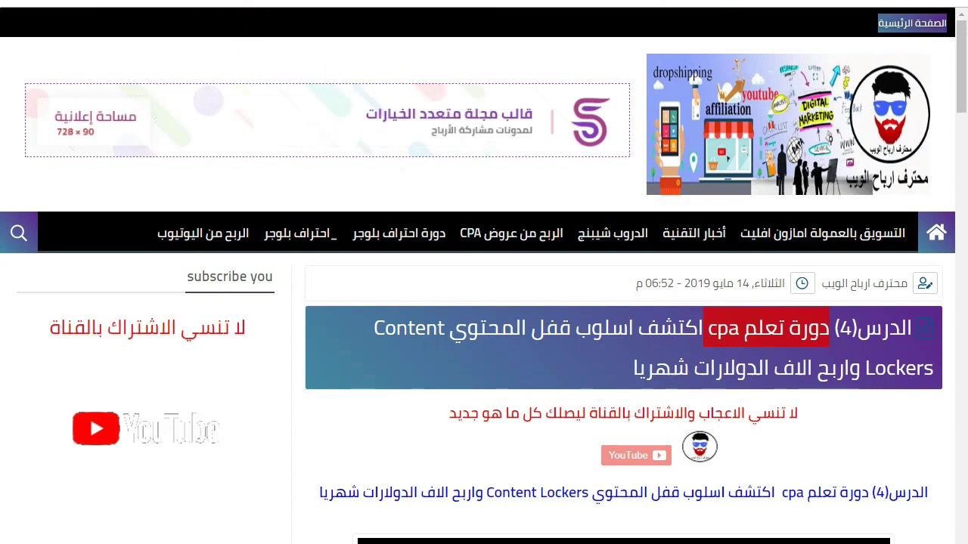
key(ctrl+Tab)
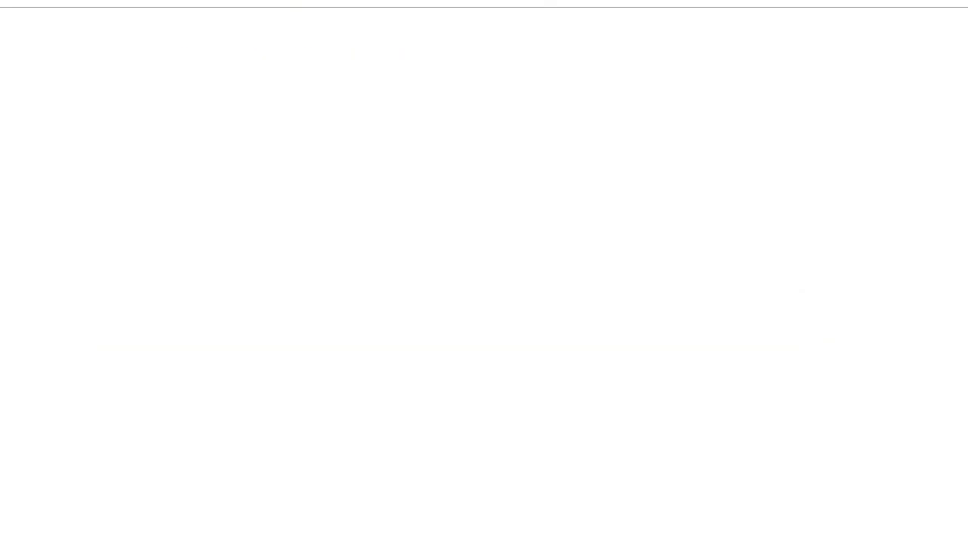
right_click(384, 335)
click(443, 426)
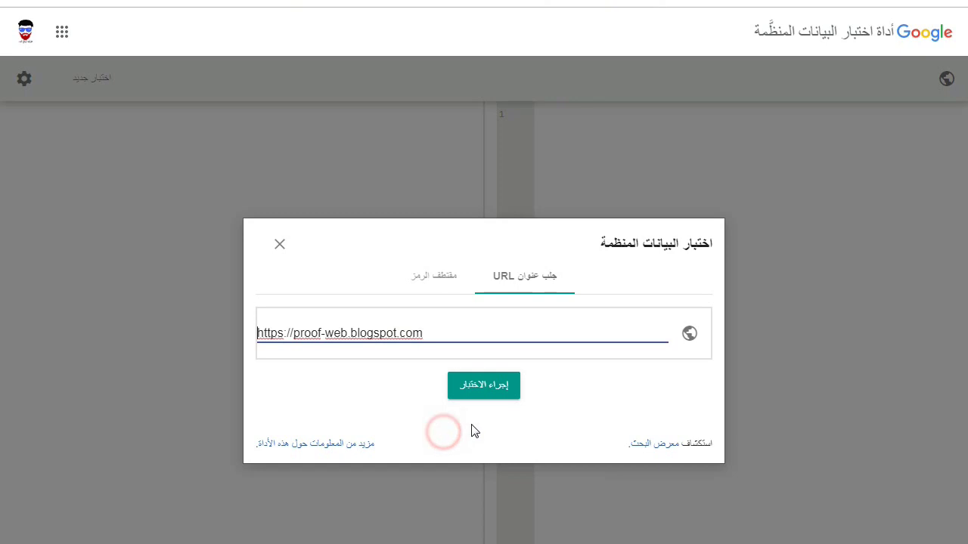
click(486, 386)
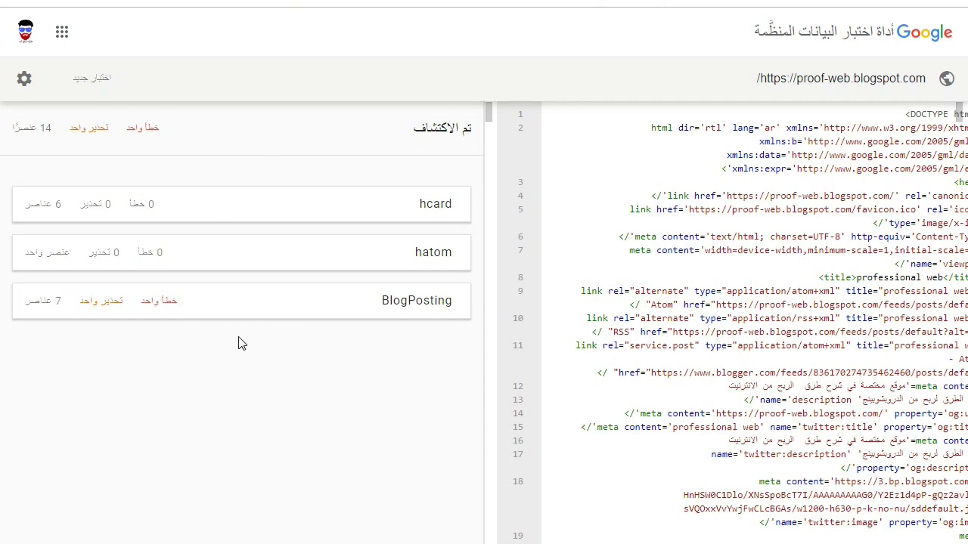
- Open the BlogPosting results, expand the entry flagged with an error and select the post's address in its id field
click(115, 304)
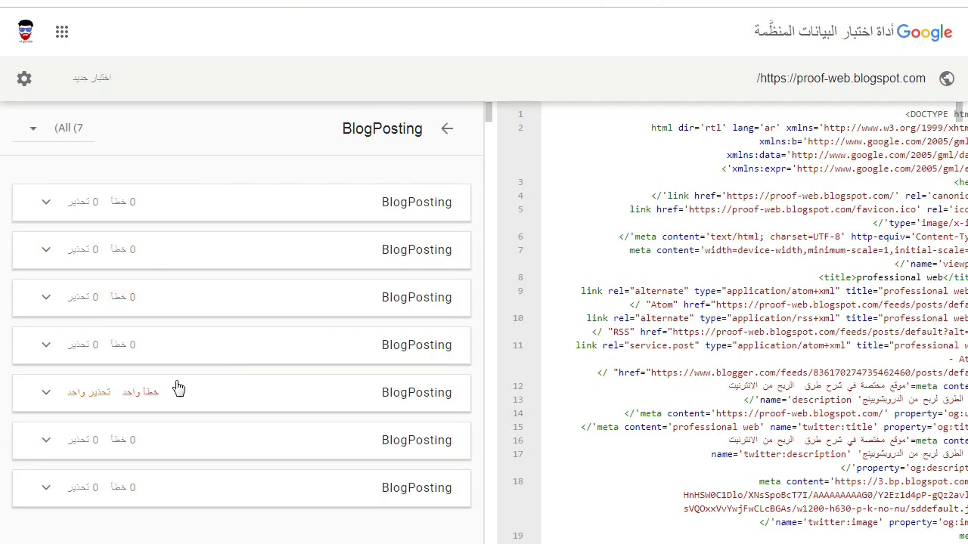
click(136, 406)
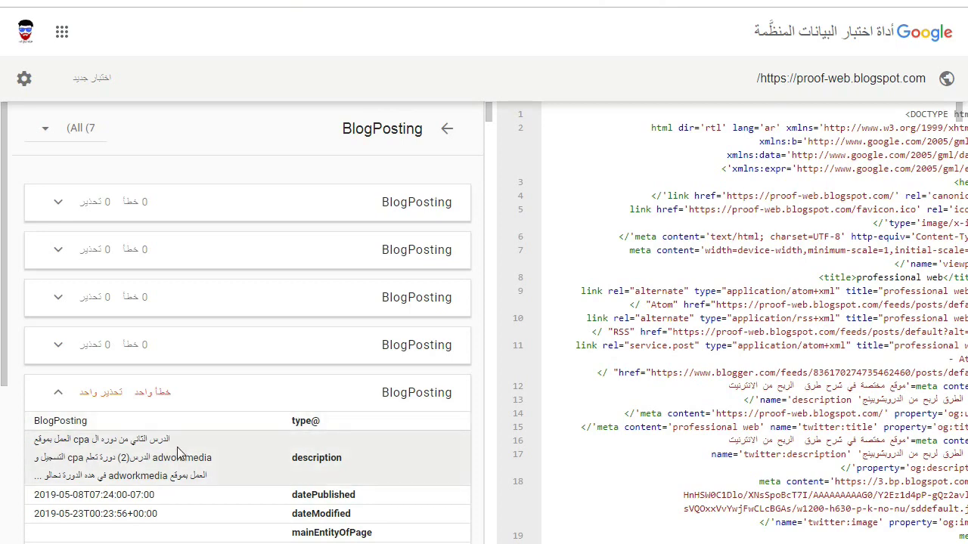
drag(6, 363, 15, 478)
double_click(46, 287)
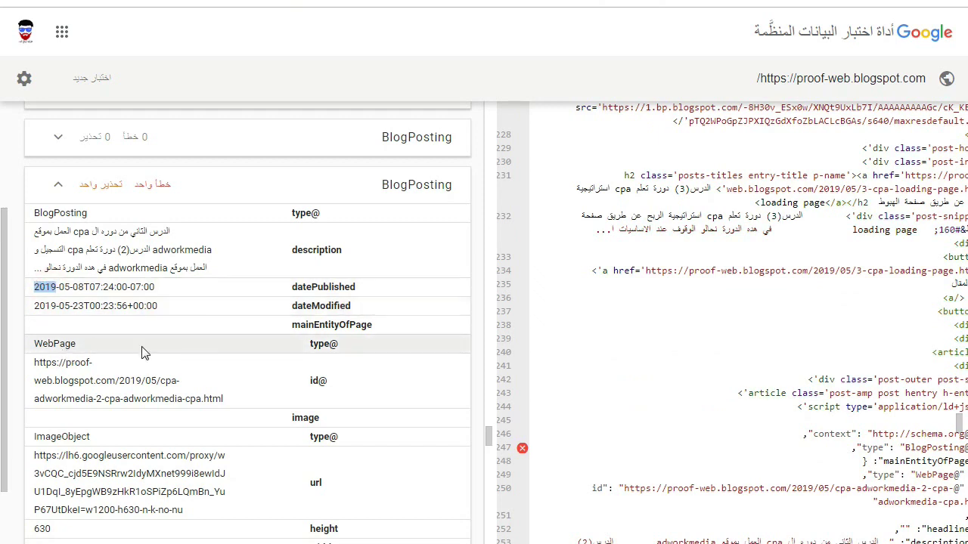
triple_click(68, 363)
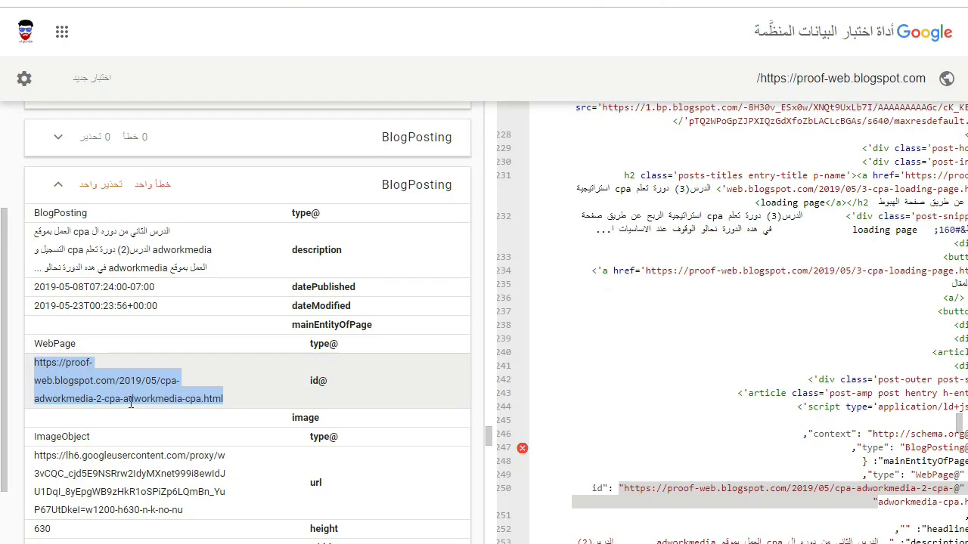
right_click(156, 404)
click(197, 432)
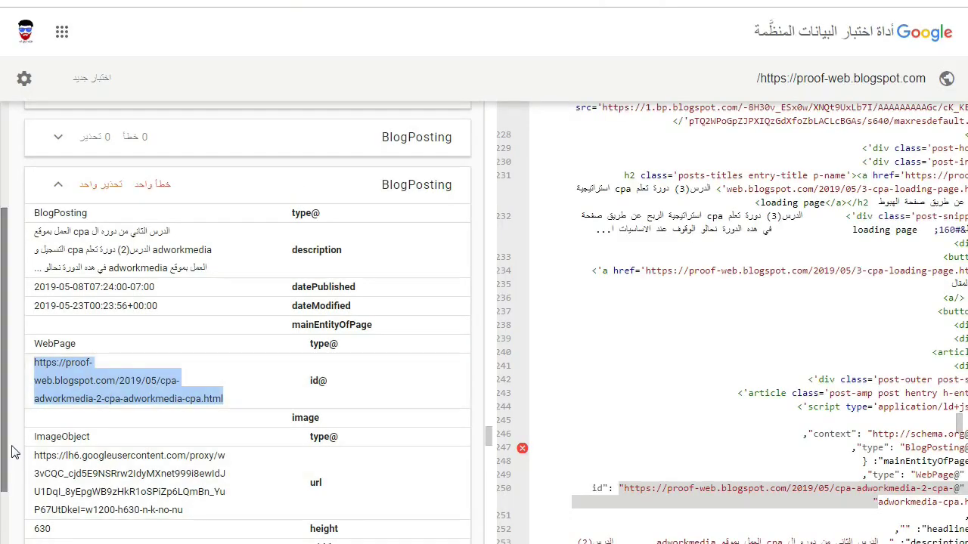
- Examine the remaining fields of the flagged BlogPosting entry and highlight the error text on its headline field
scroll(6, 446, down, 3)
scroll(248, 325, down, 1)
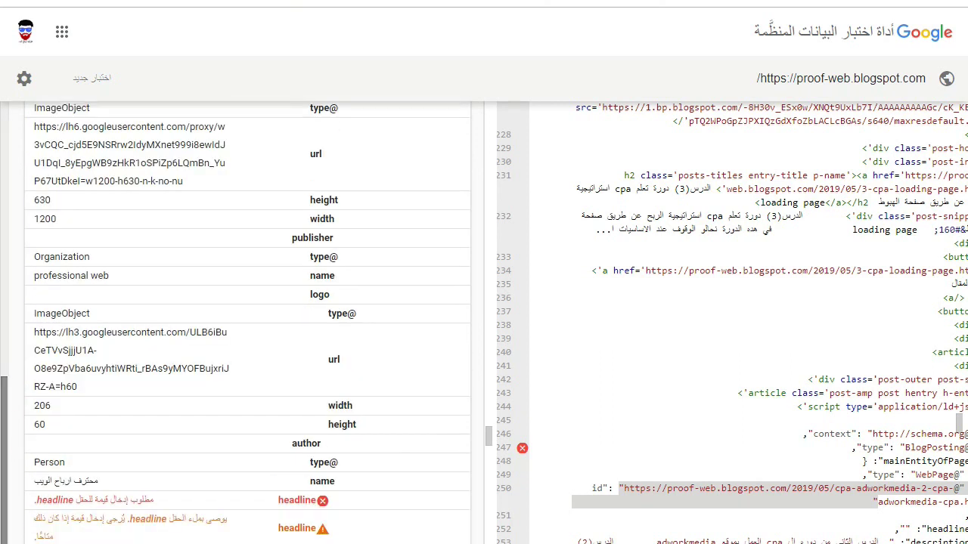
click(168, 501)
drag(159, 505, 38, 503)
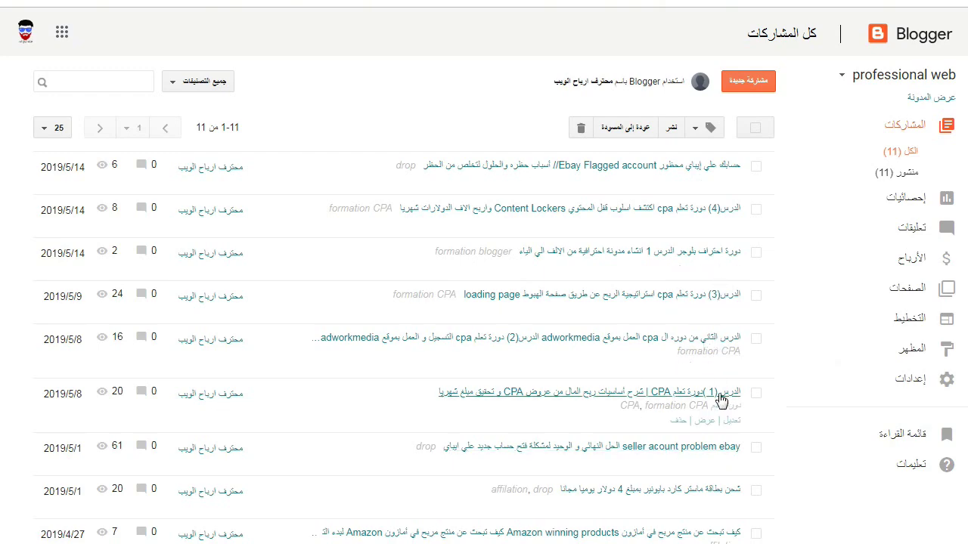
- Open the second CPA lesson post in Blogger and copy its first heading, "الدرس الثاني من دوره ال cpa العمل بموقع adworkmedia", into the post title
click(714, 342)
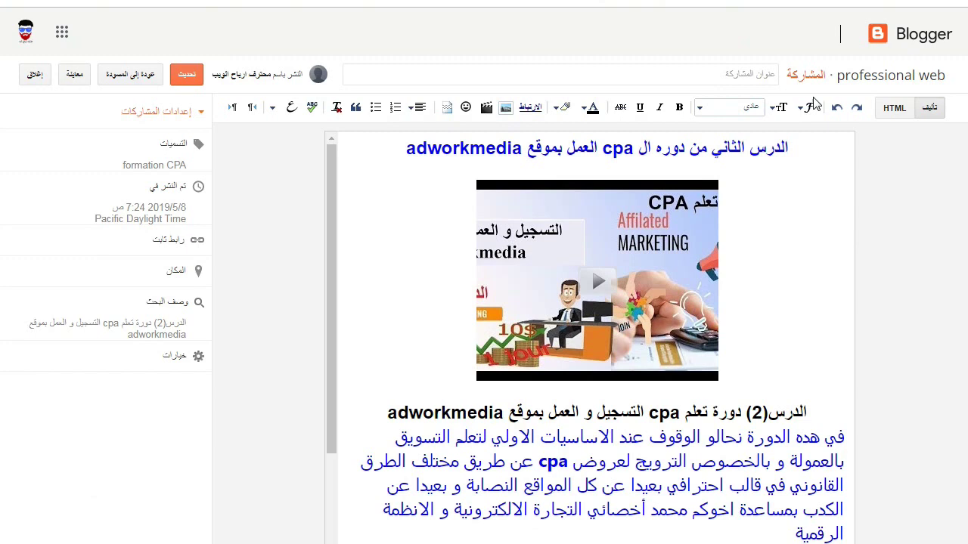
click(771, 76)
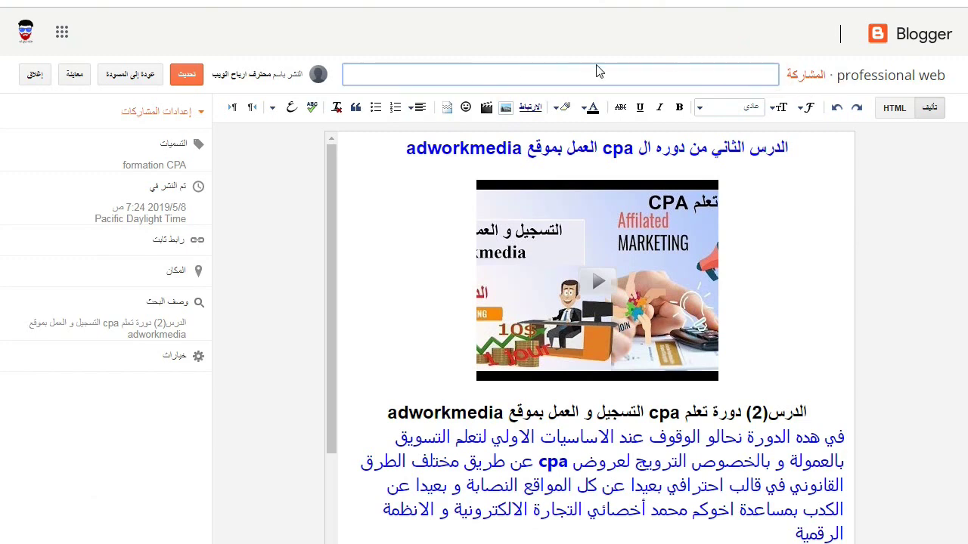
triple_click(717, 149)
key(ctrl+c)
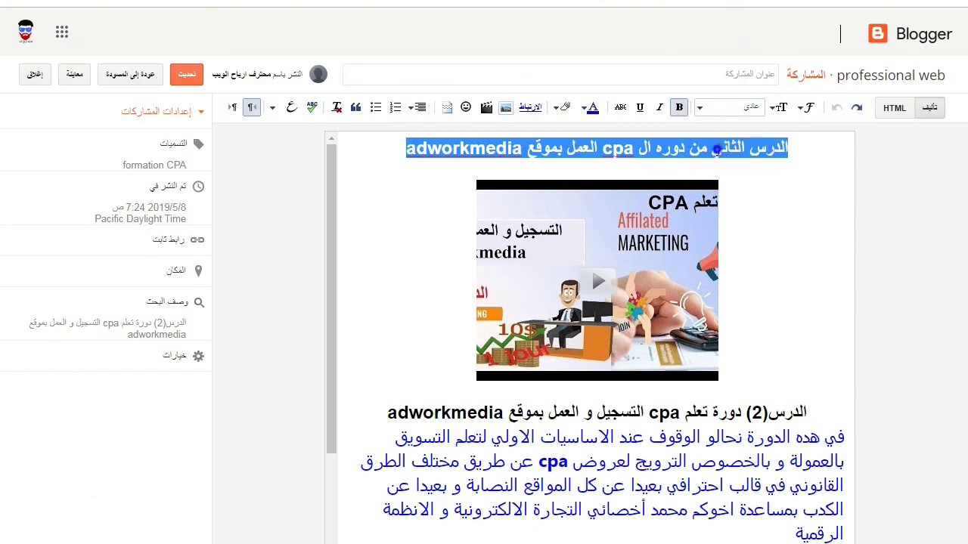
right_click(716, 152)
click(717, 178)
right_click(710, 78)
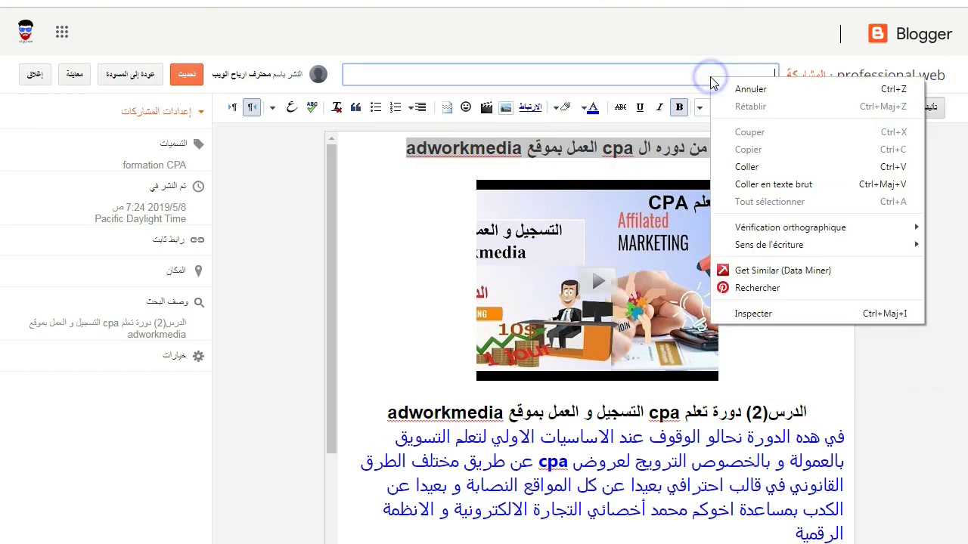
click(714, 224)
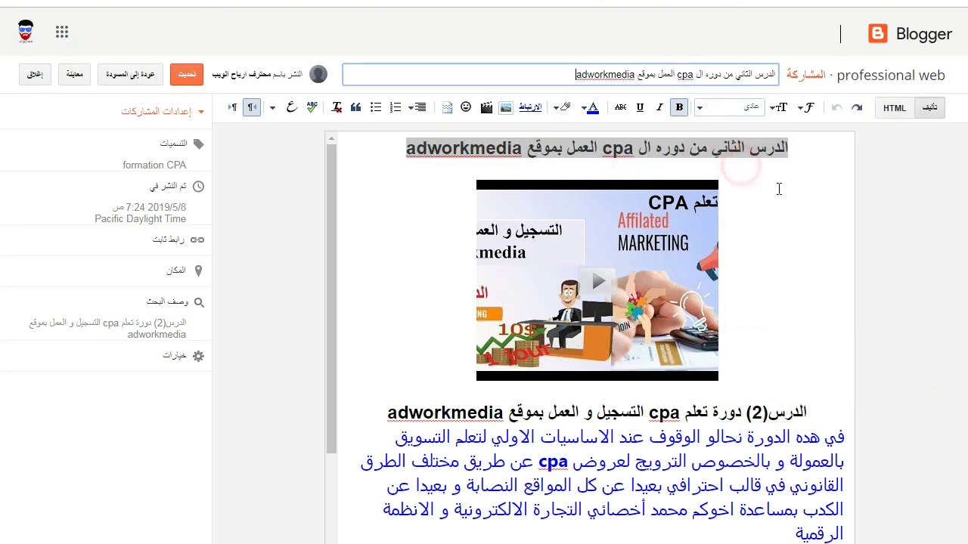
- Check the post's search description and update the published post
click(168, 321)
click(125, 352)
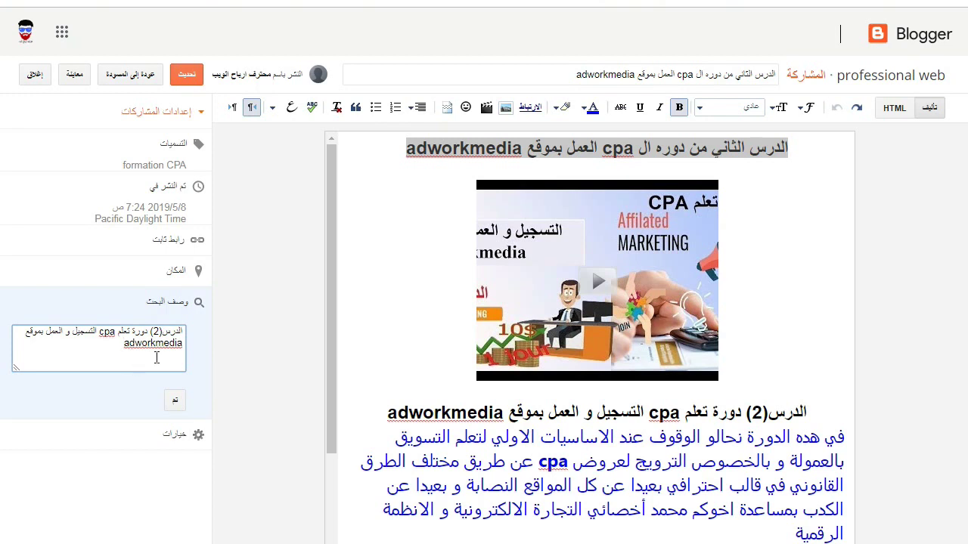
click(182, 73)
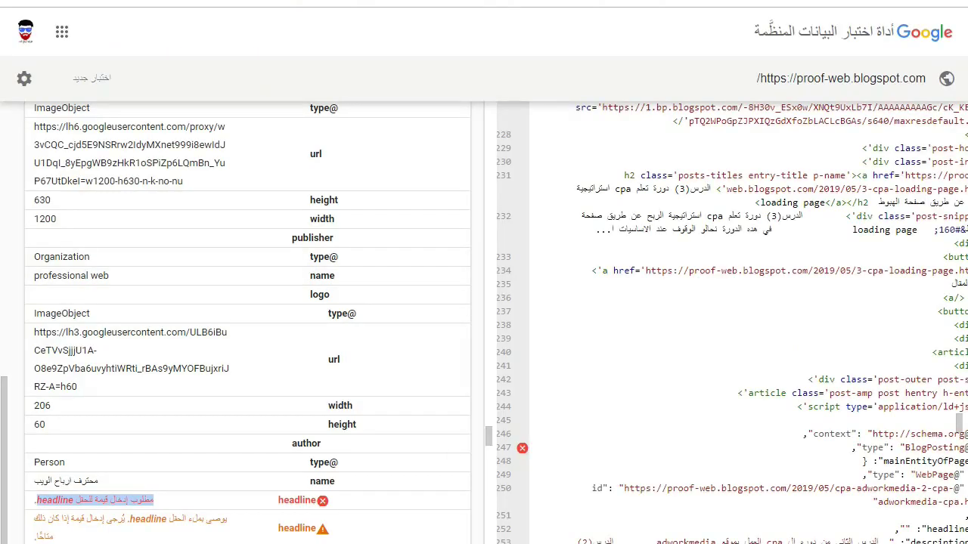
drag(493, 466, 490, 230)
click(96, 79)
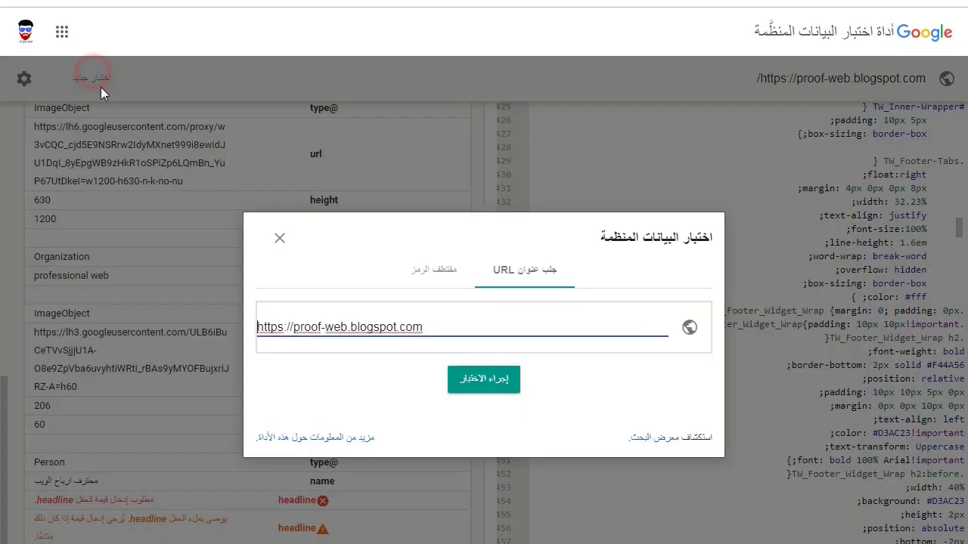
click(489, 380)
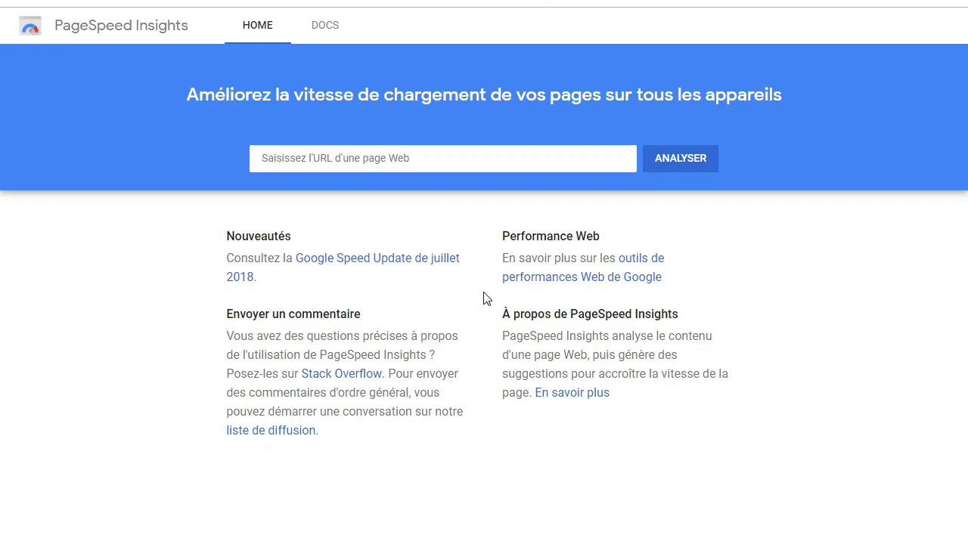
right_click(475, 163)
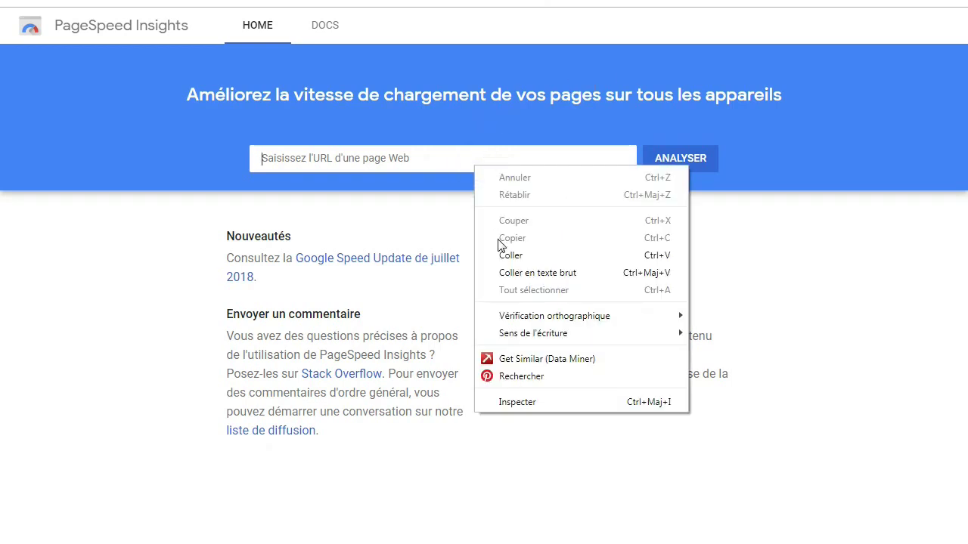
click(510, 255)
click(408, 162)
key(ctrl+a)
key(BackSpace)
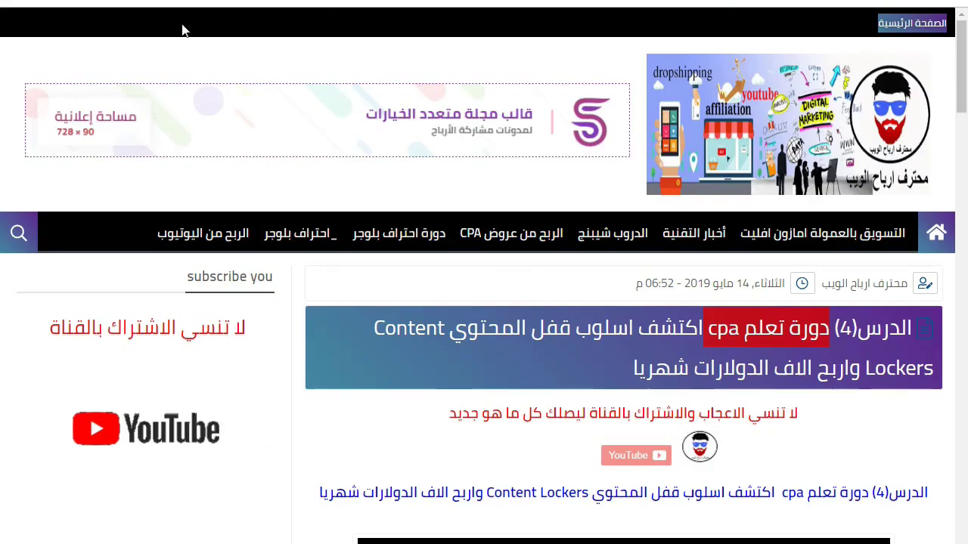
right_click(186, 1)
click(216, 25)
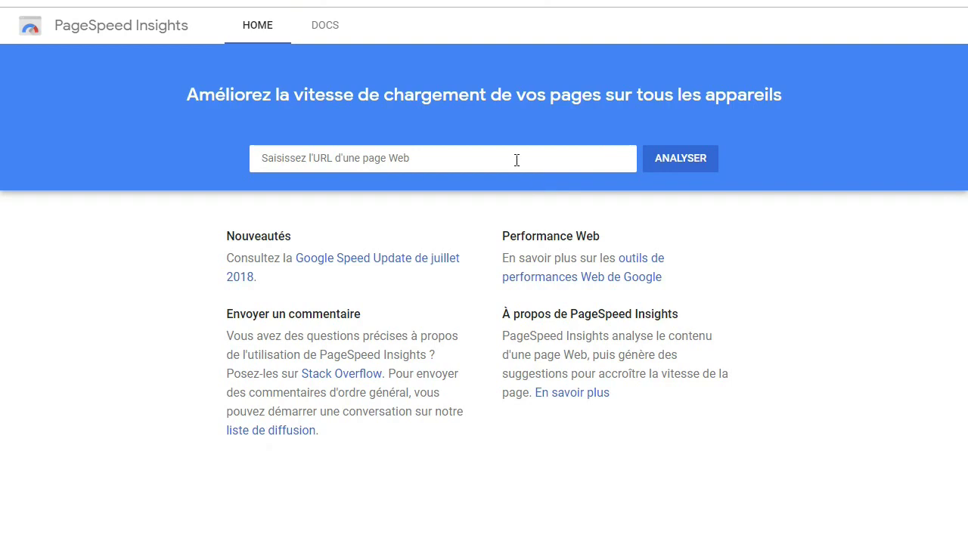
right_click(519, 161)
click(563, 243)
click(689, 158)
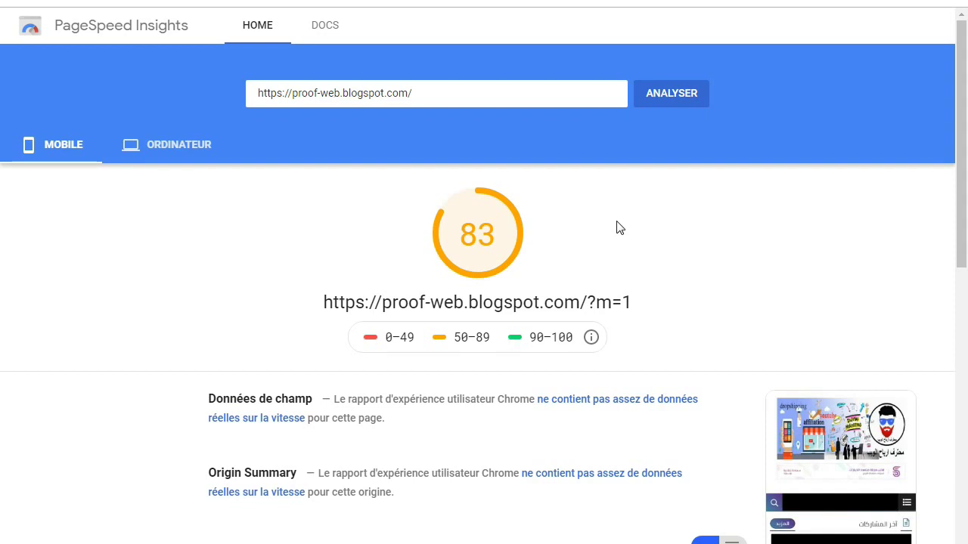
- Check the blog's mobile performance score in the PageSpeed report
double_click(477, 242)
click(477, 244)
double_click(486, 245)
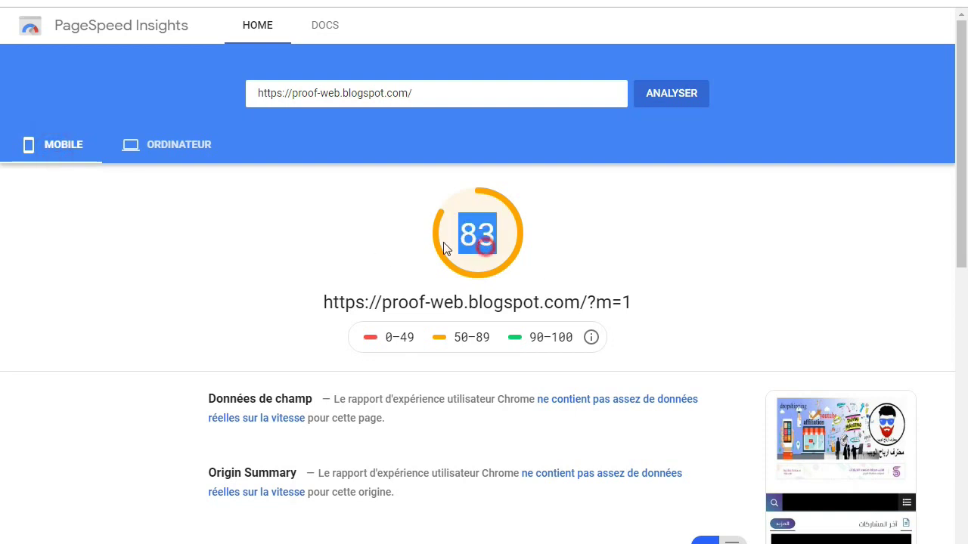
- Switch to the desktop report and review its performance score, lab data and improvement opportunities
click(175, 147)
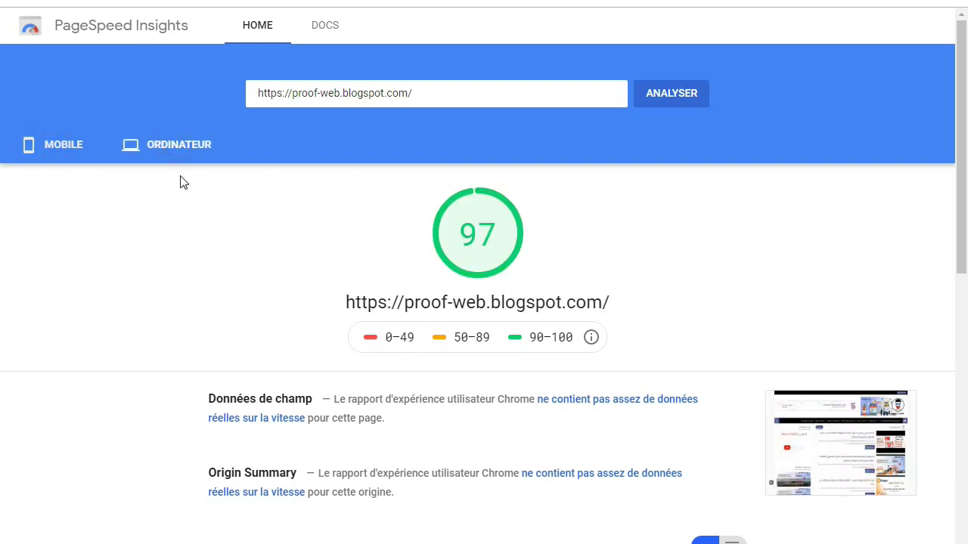
double_click(472, 232)
drag(961, 176, 966, 304)
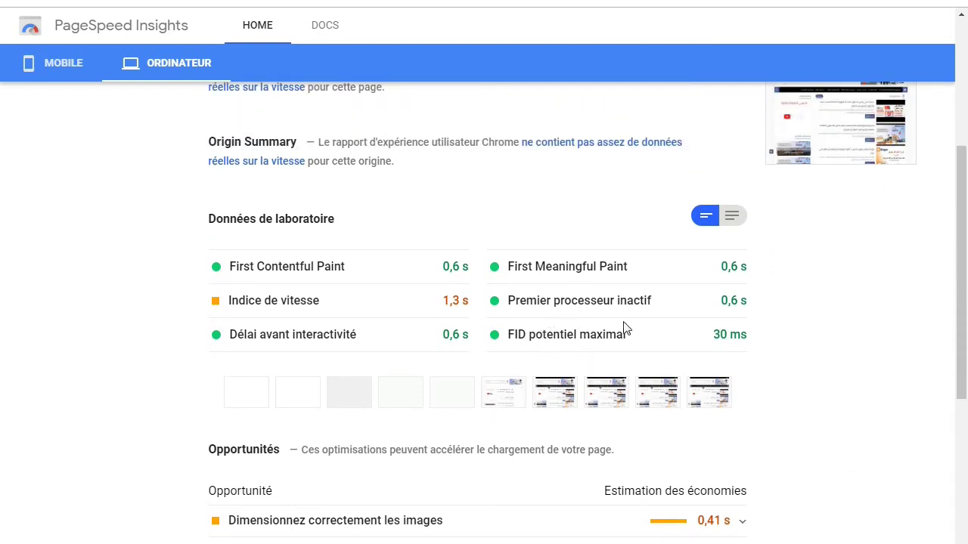
drag(964, 320, 959, 179)
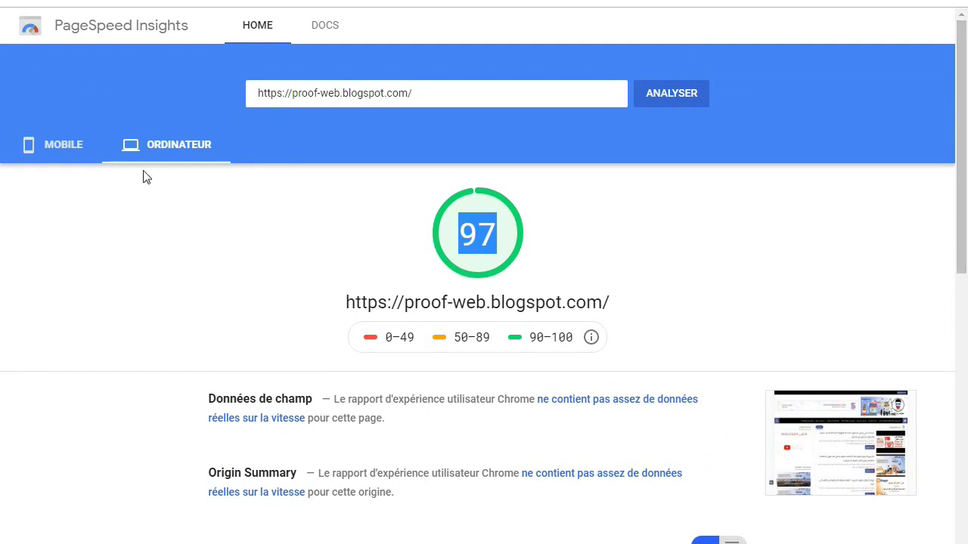
- Return to the mobile report and highlight its performance score again
click(58, 152)
double_click(479, 237)
click(558, 262)
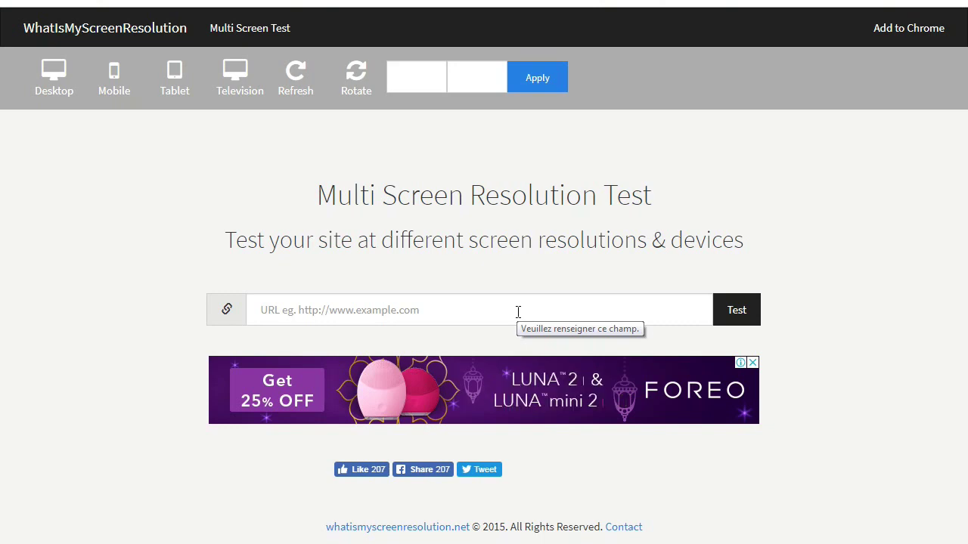
- Paste the blog's address into the Multi Screen Resolution Test, run it and look over the default preview
right_click(518, 311)
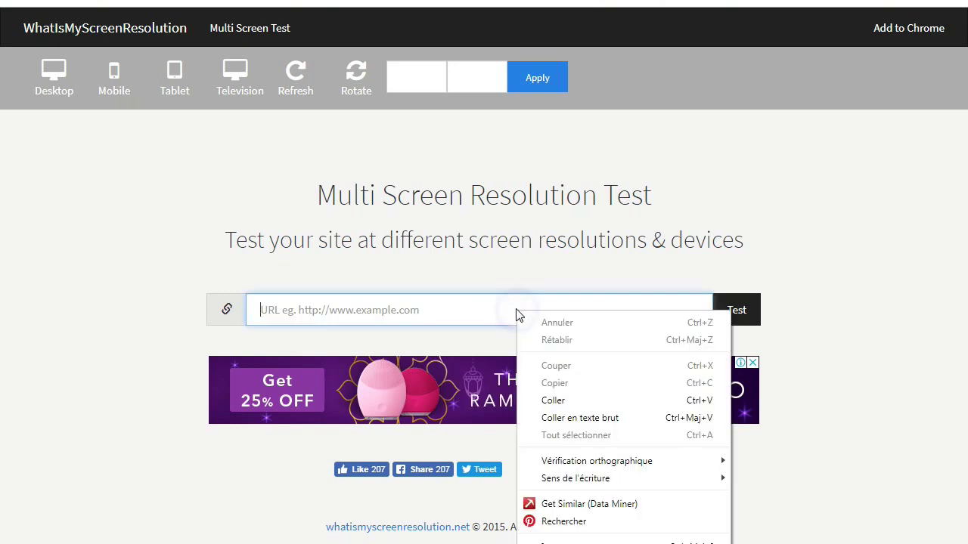
click(580, 397)
click(736, 310)
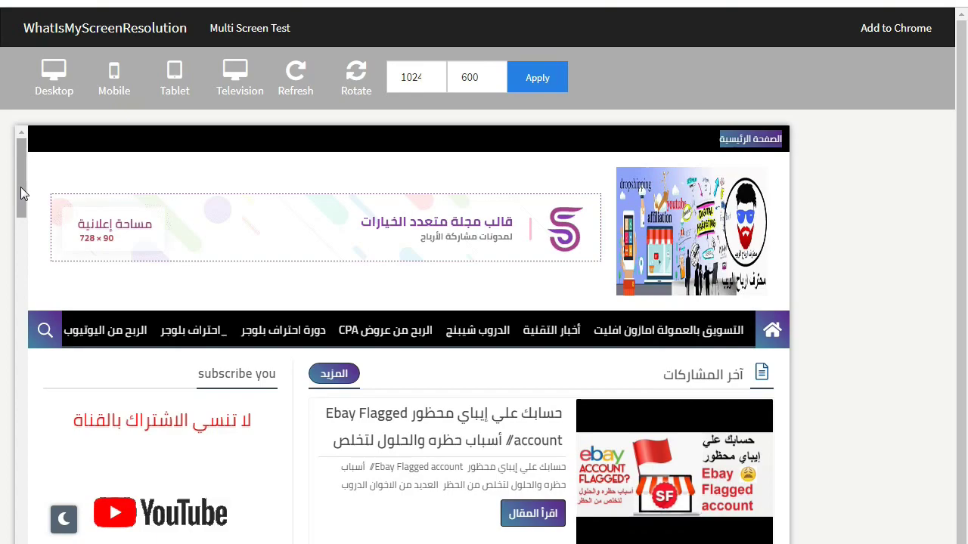
drag(21, 186, 2, 165)
- Preview the blog at the 360 x 640 mobile size for BlackBerry Z30, HTC One, EVO LTE
click(124, 92)
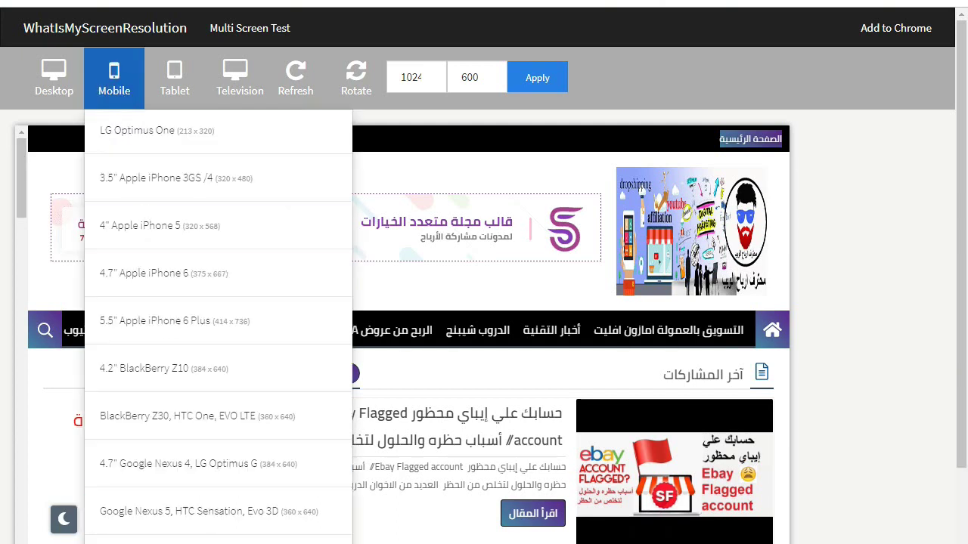
click(176, 415)
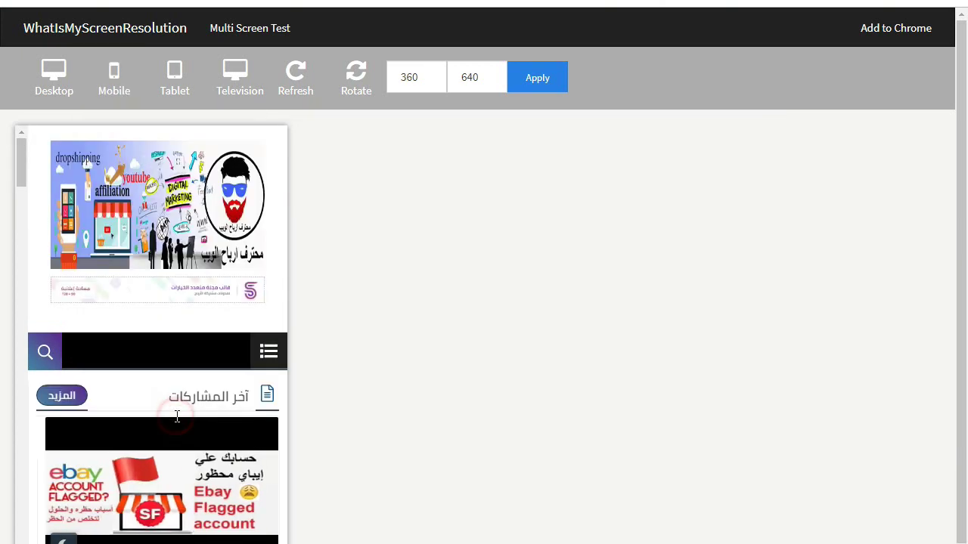
mouse_move(23, 173)
mouse_down()
mouse_move(18, 368)
mouse_move(11, 163)
mouse_up()
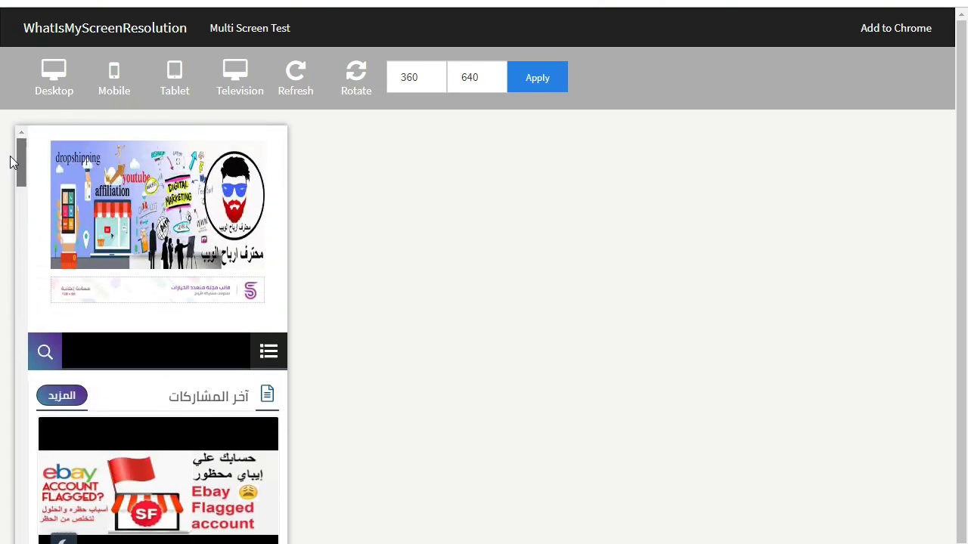
- Preview the blog at the 1080p Television size (1920 x 1080) and look across the wide layout
click(241, 68)
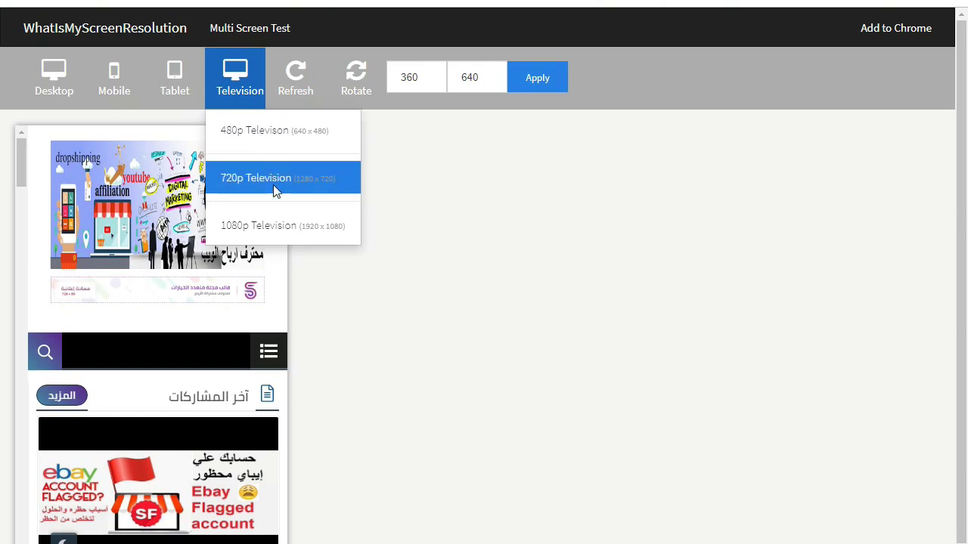
click(277, 219)
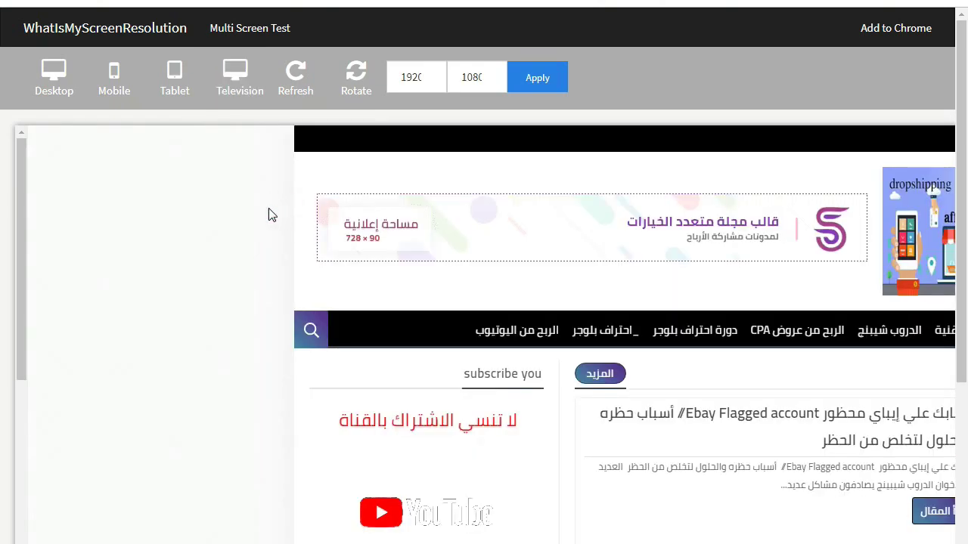
drag(21, 327, 21, 372)
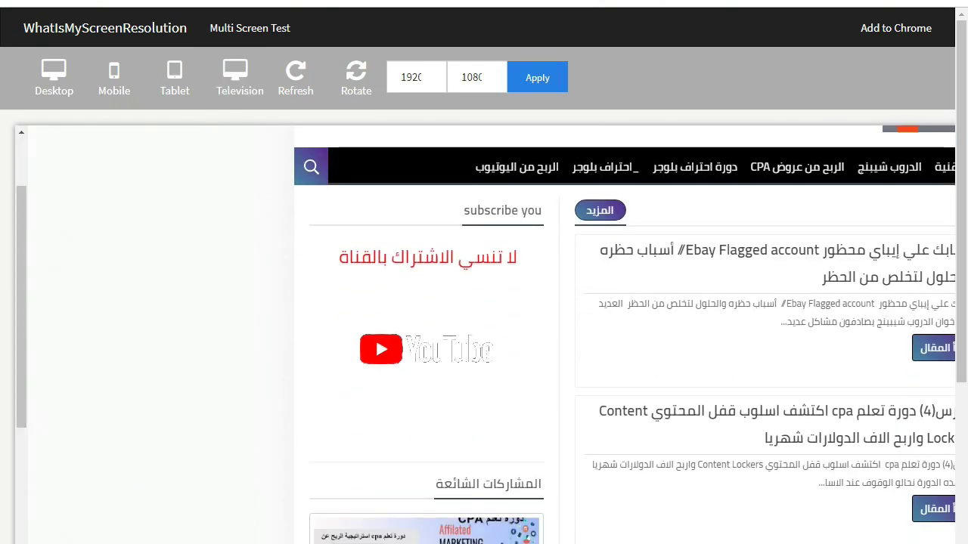
scroll(484, 303, right, 5)
scroll(484, 302, left, 3)
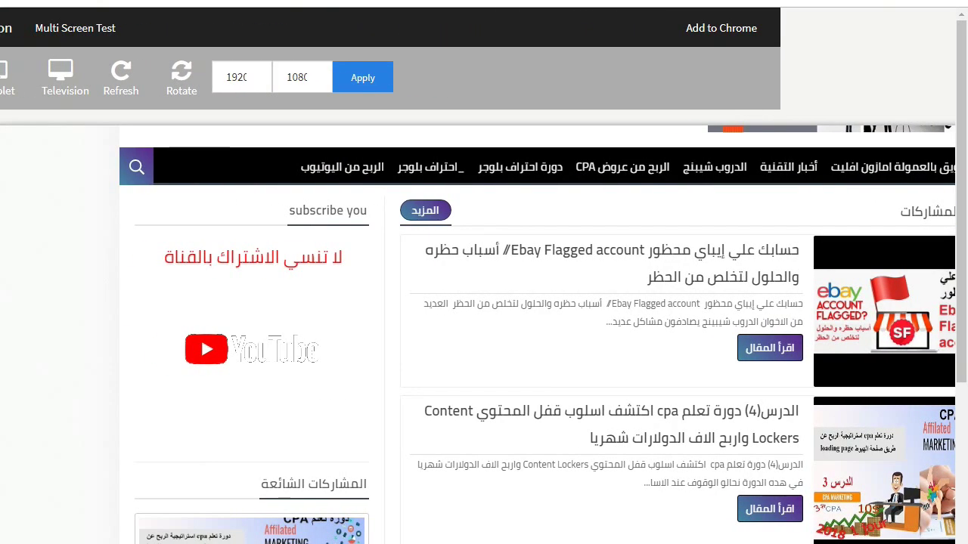
scroll(484, 302, left, 2)
- Preview the blog at the Samsung Galaxy Tab size (600 x 1024) and inspect its tablet layout
click(174, 87)
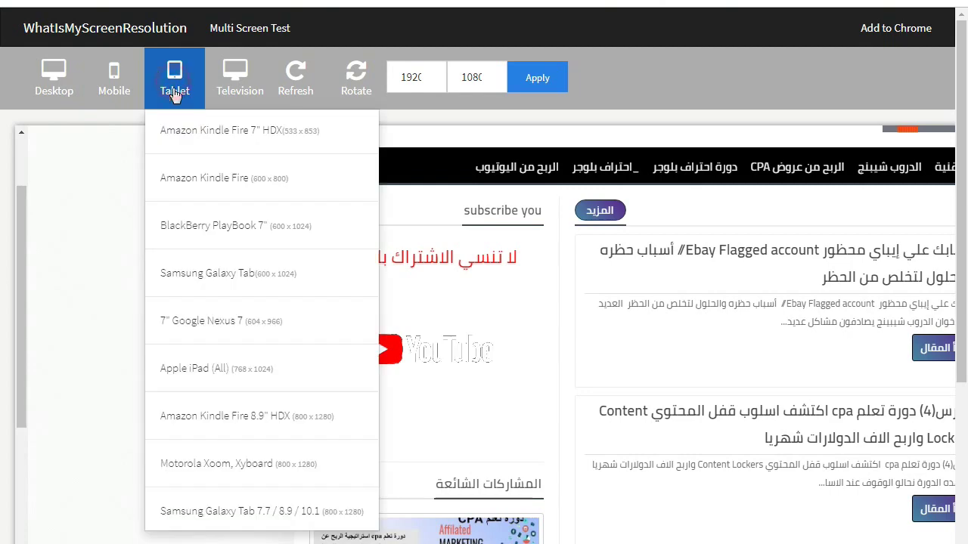
click(229, 274)
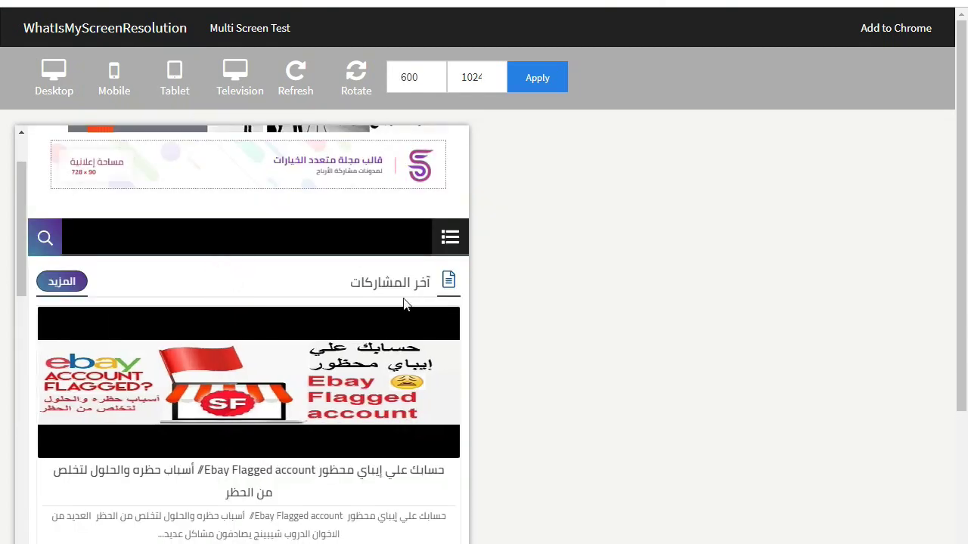
drag(35, 185, 34, 28)
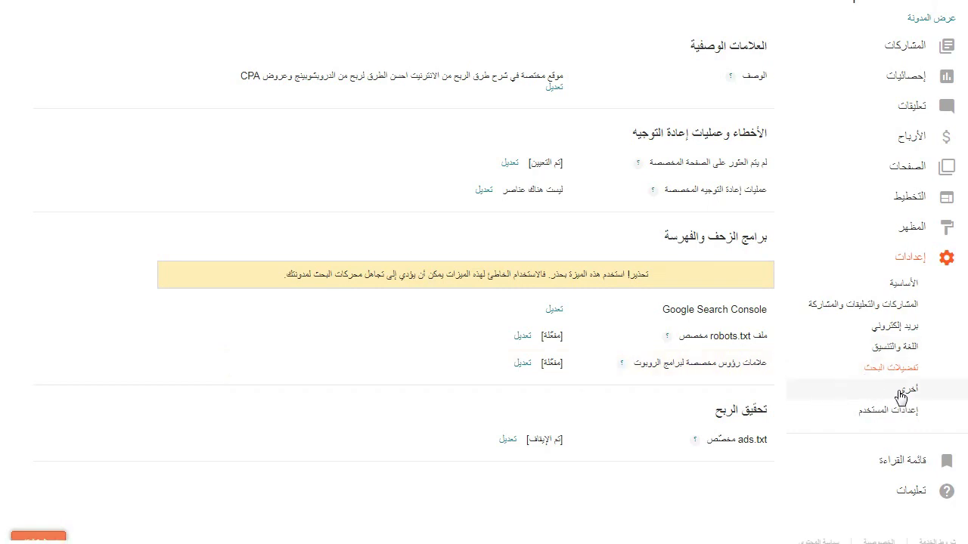
- Open the blog's search preferences in Blogger, highlight the custom page-not-found message and save it as it stands
click(913, 260)
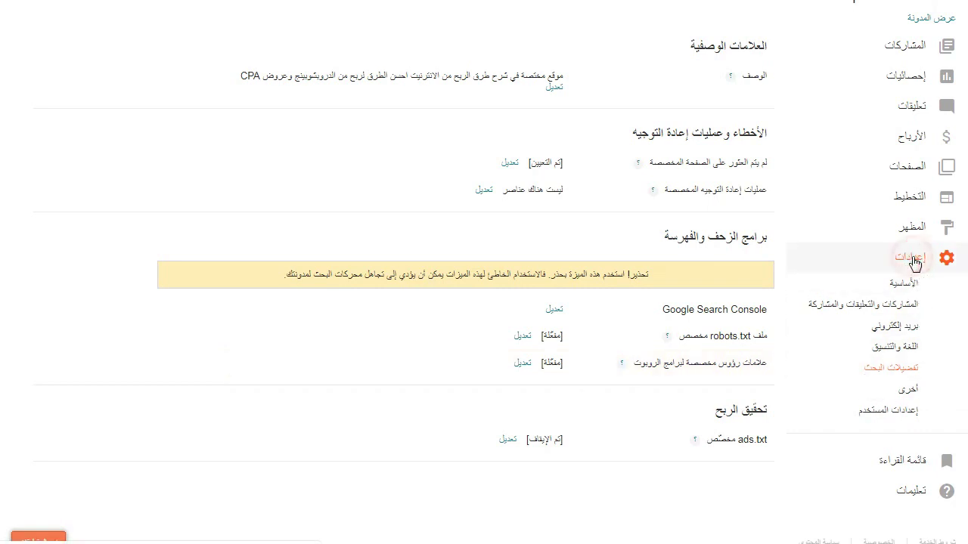
click(898, 370)
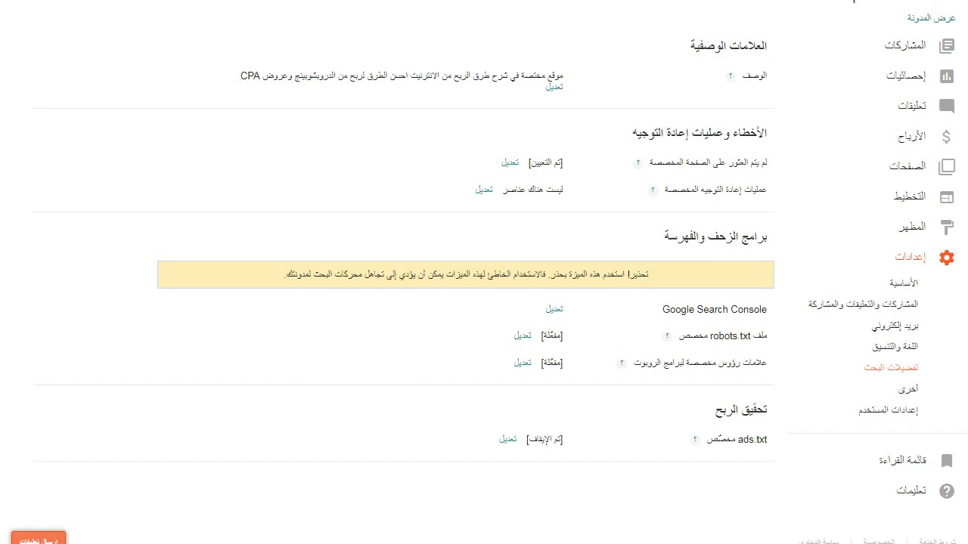
click(509, 162)
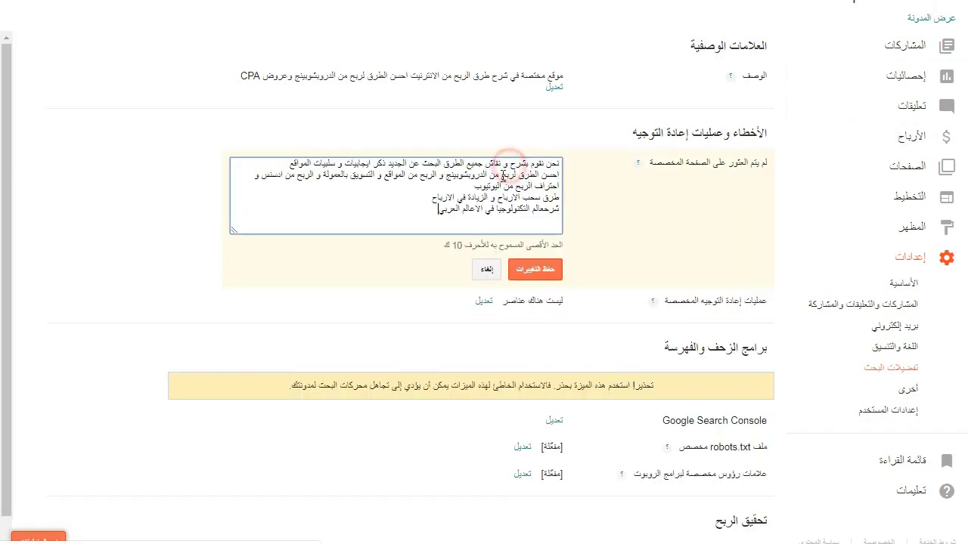
drag(391, 219, 553, 157)
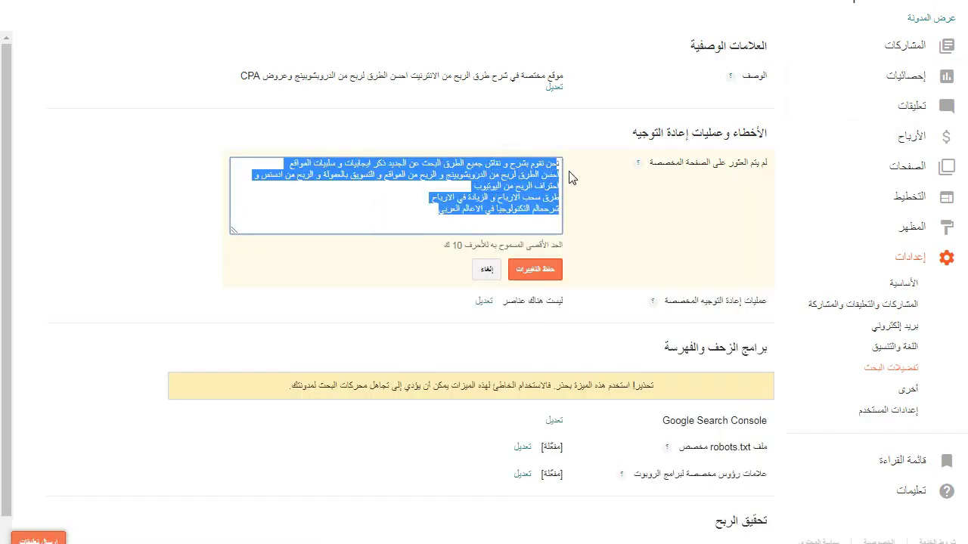
click(570, 175)
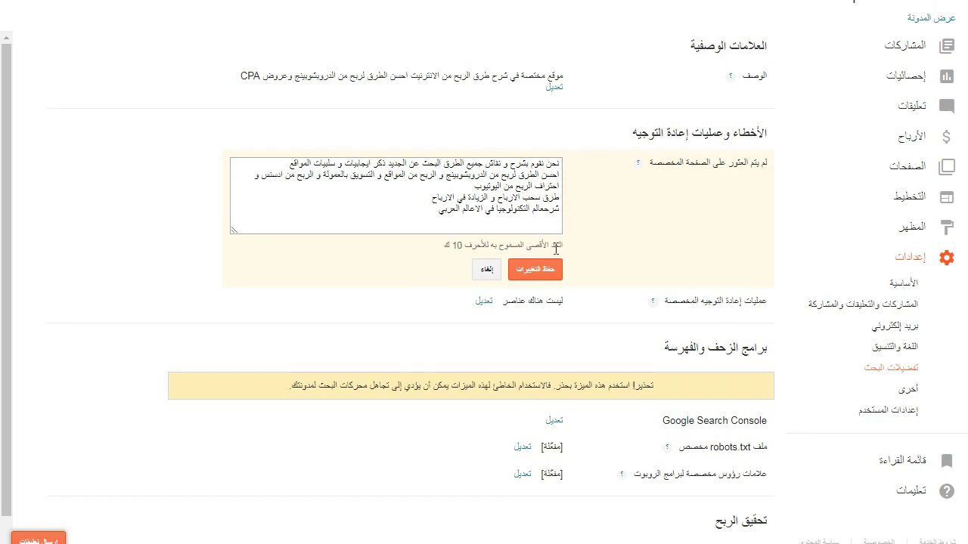
click(551, 271)
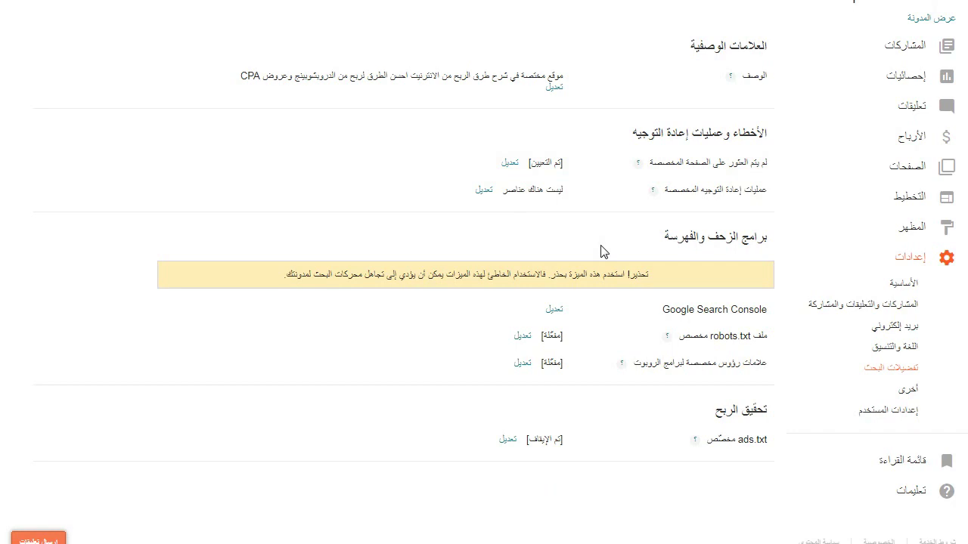
- Check the custom redirect fields without changing them, and open the custom robots.txt content in an enlarged text box
click(483, 189)
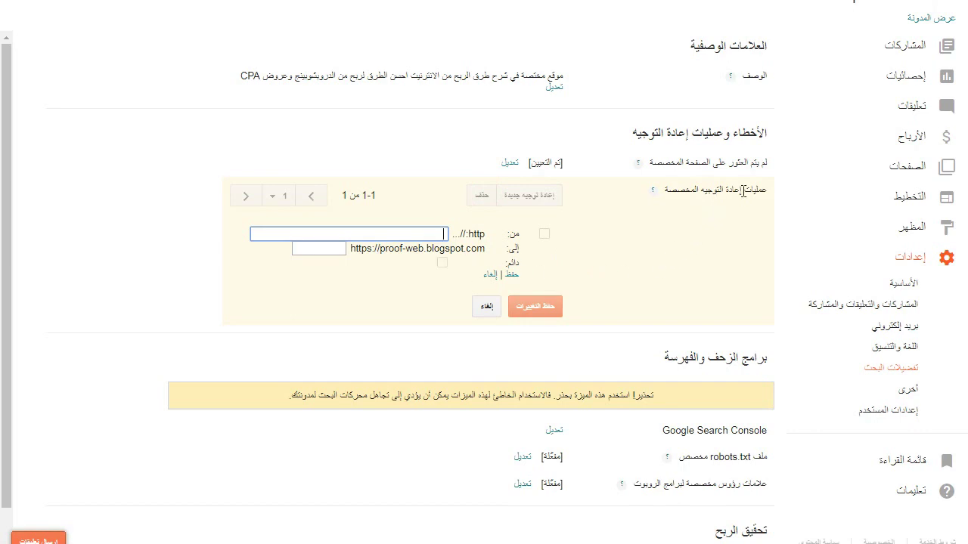
click(484, 307)
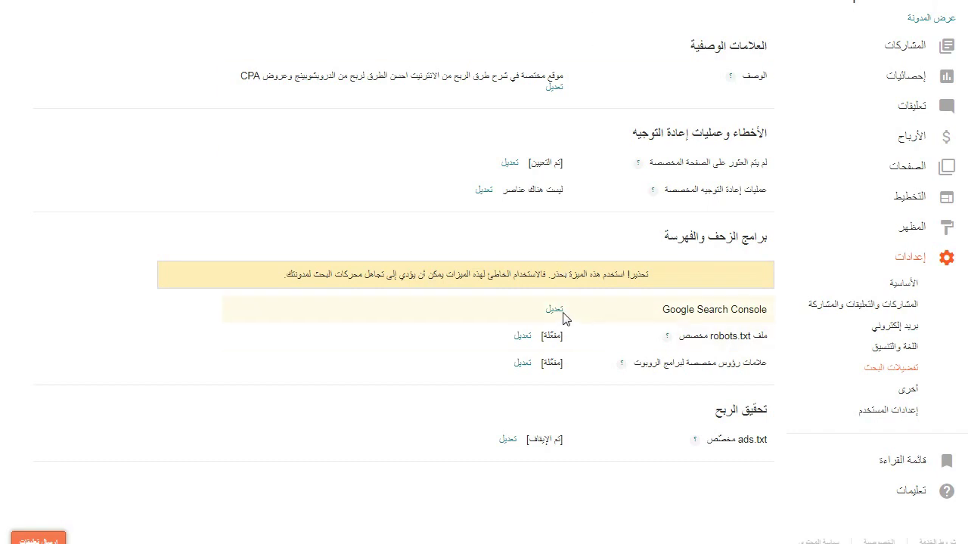
click(521, 335)
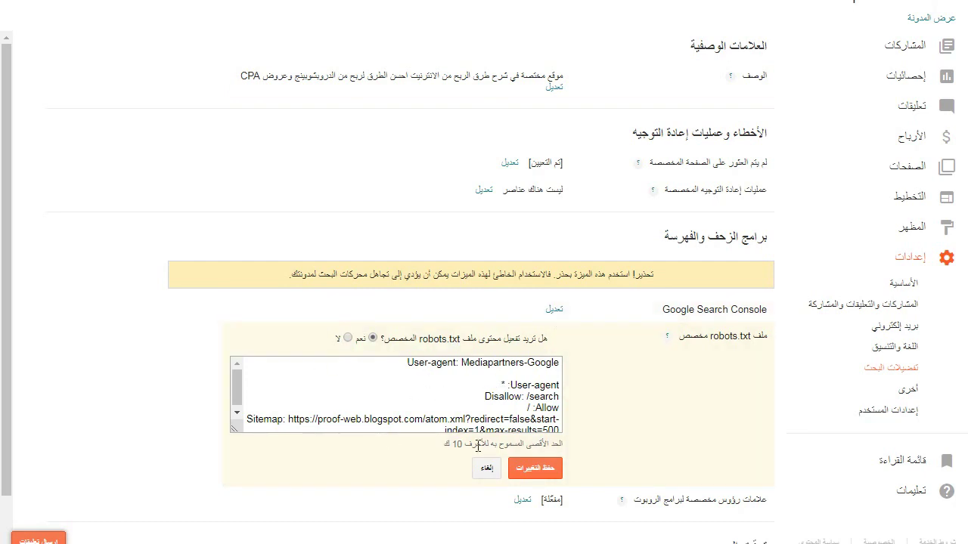
drag(233, 429, 236, 469)
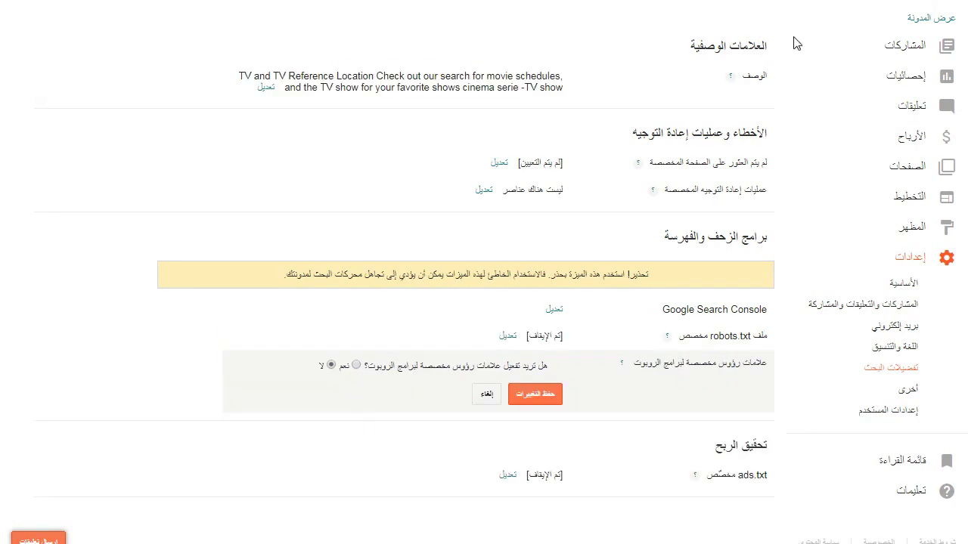
- In the other blog's search preferences, close the robots header tags setting, enable custom robots.txt content and enlarge its text box
click(514, 434)
click(498, 408)
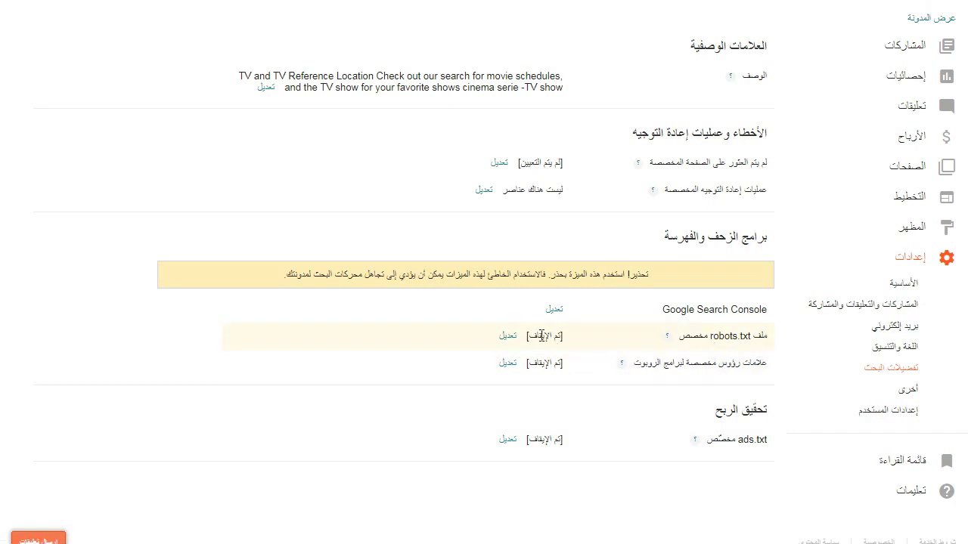
click(508, 335)
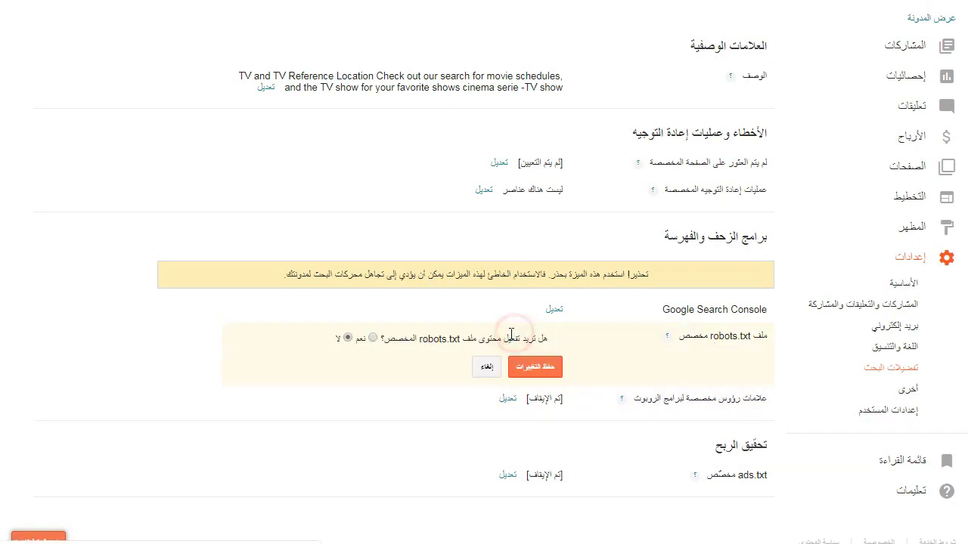
click(373, 338)
click(232, 428)
click(234, 429)
drag(234, 428, 224, 491)
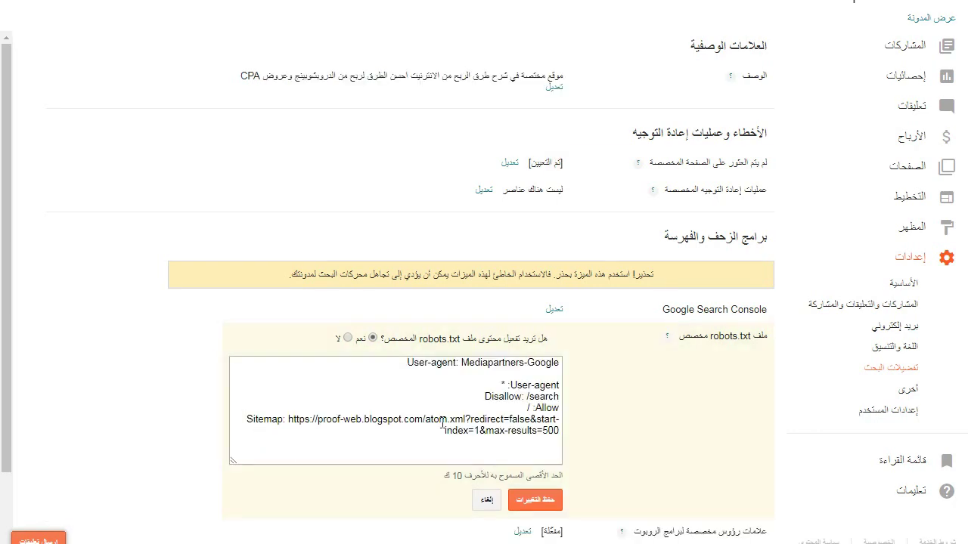
- Copy the first blog's entire robots.txt content and paste it into the other blog's empty robots.txt box
drag(421, 443, 557, 374)
key(ctrl+c)
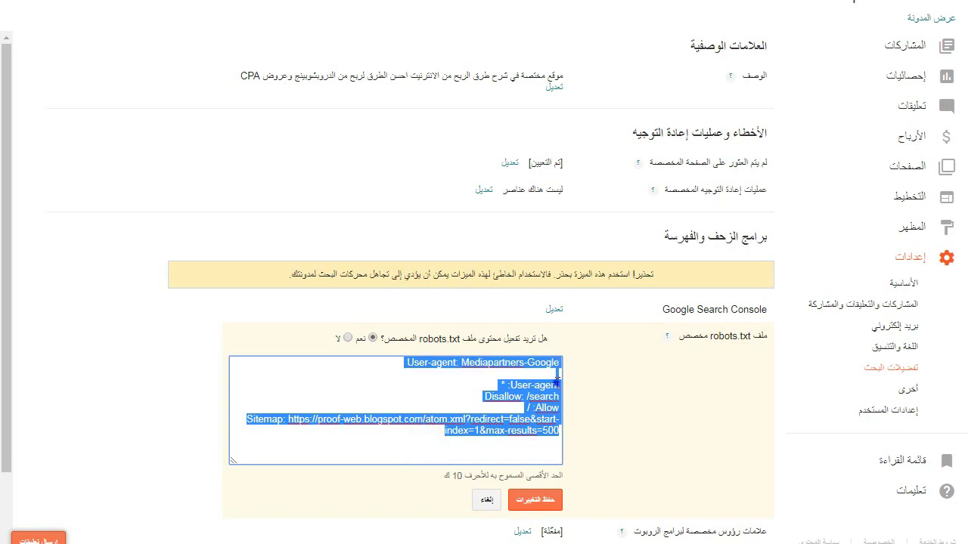
right_click(558, 373)
click(634, 163)
click(619, 386)
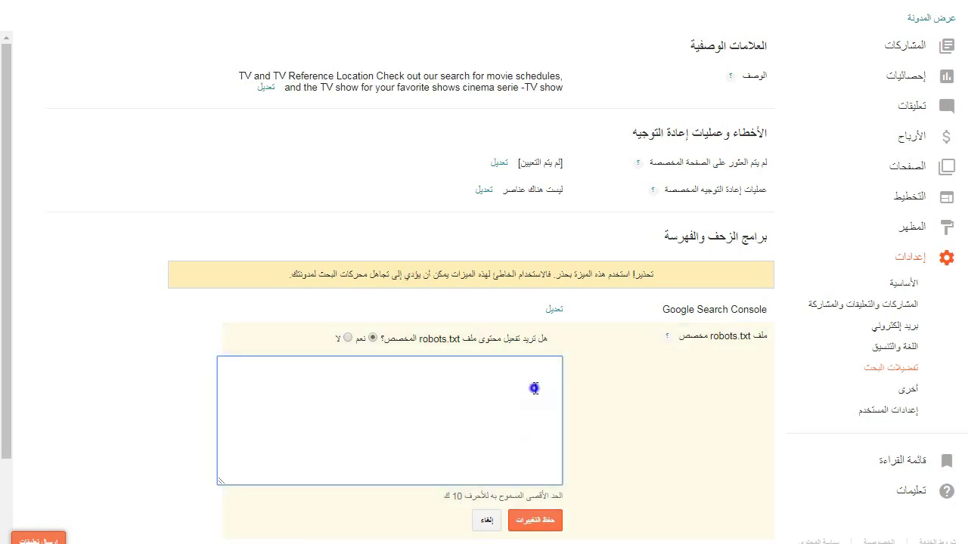
right_click(533, 387)
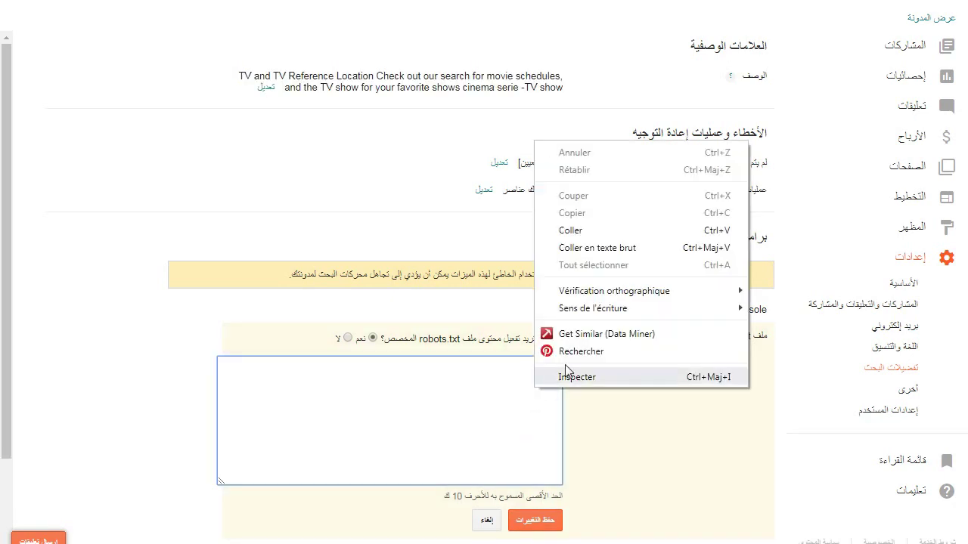
click(588, 233)
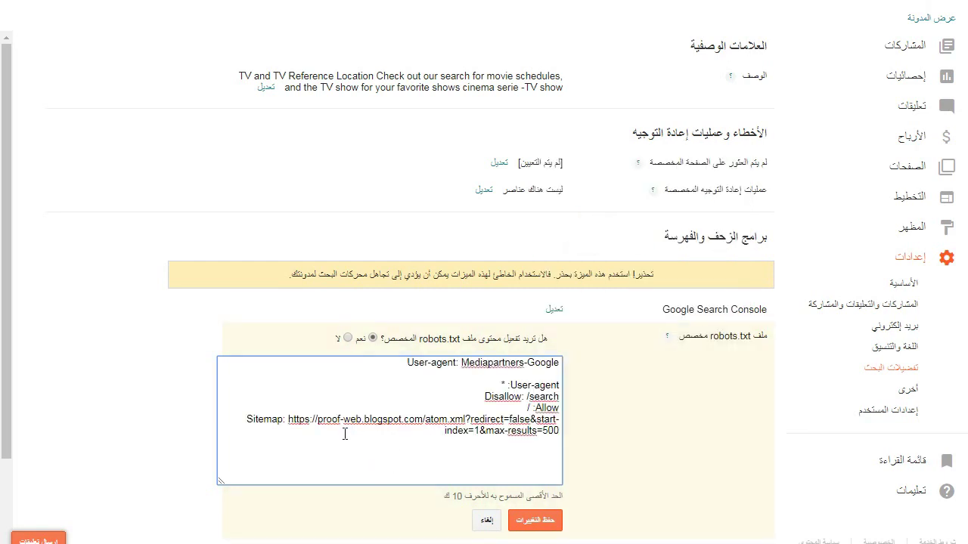
drag(288, 419, 421, 423)
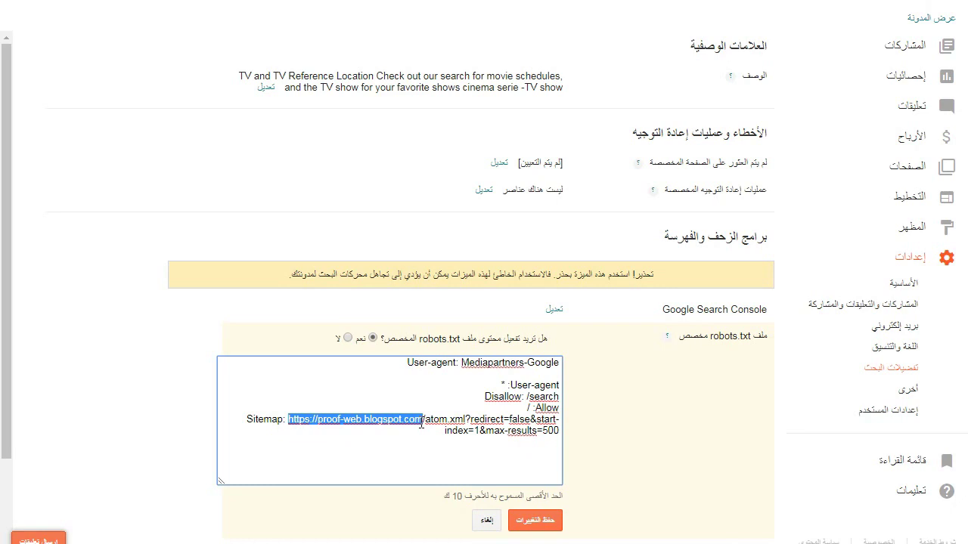
key(BackSpace)
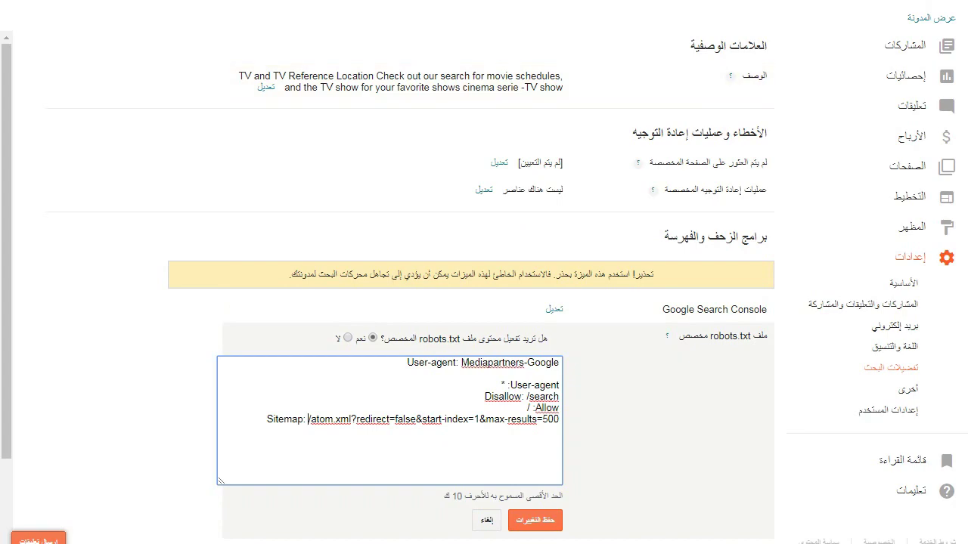
right_click(930, 18)
click(903, 30)
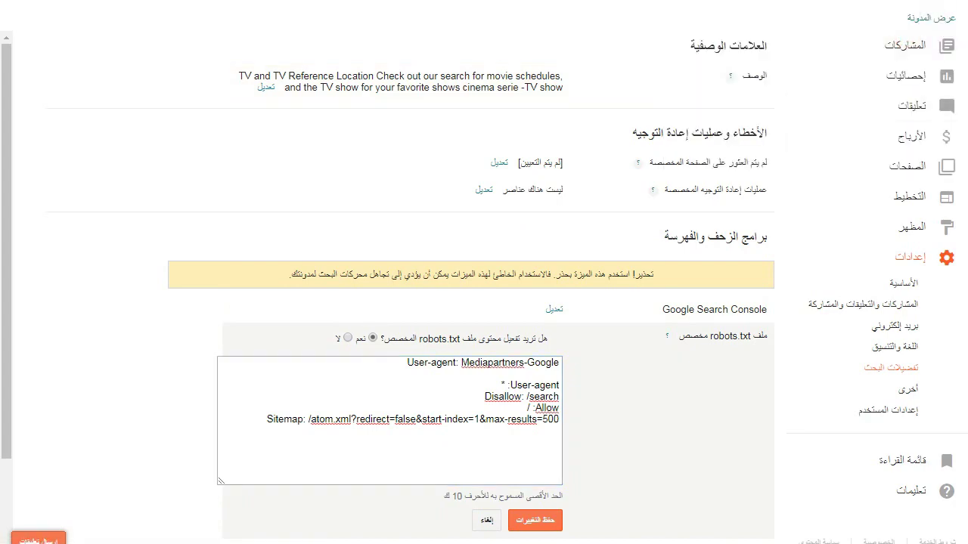
key(ctrl+Tab)
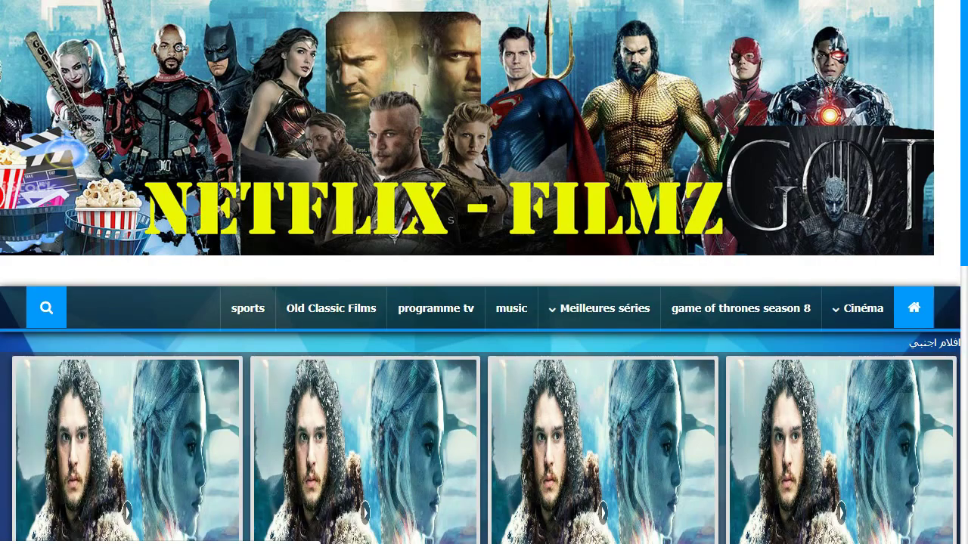
key(ctrl+Tab)
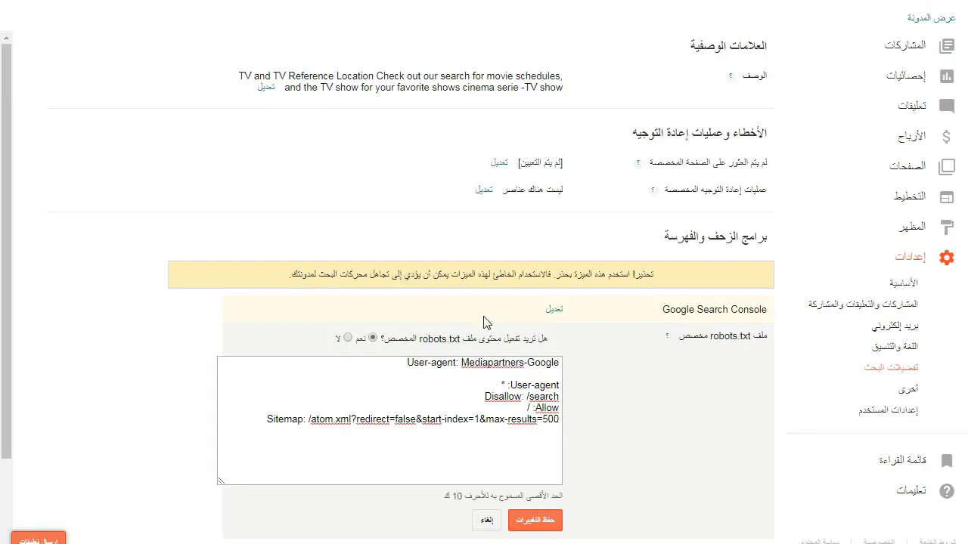
click(309, 420)
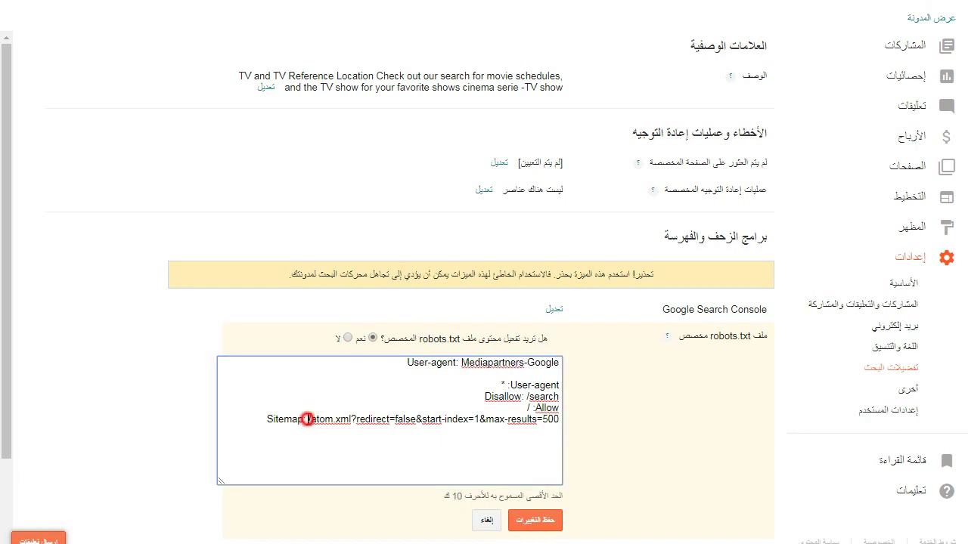
right_click(309, 419)
click(354, 263)
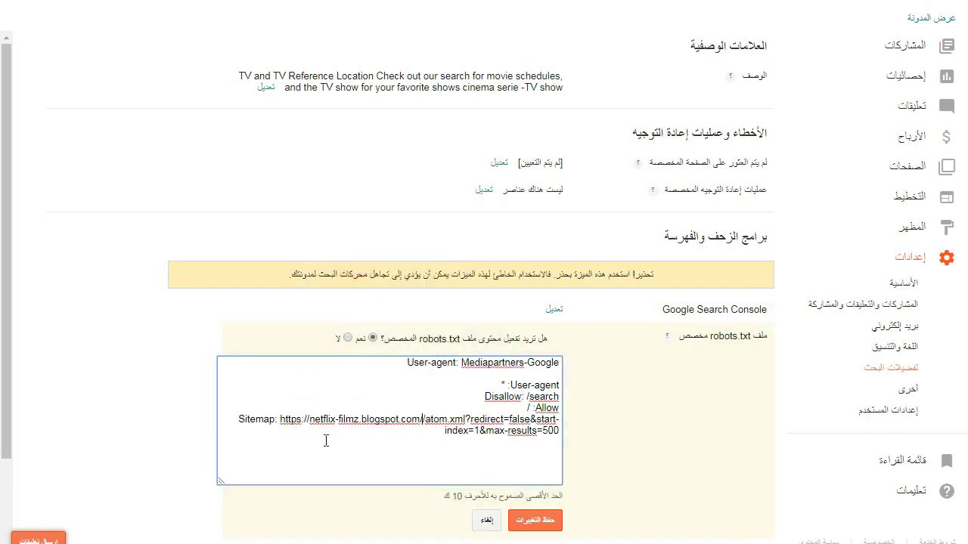
- Remove the space before the blog address and the duplicate slash after it in the robots.txt Sitemap line
click(277, 422)
key(BackSpace)
click(421, 420)
key(BackSpace)
key(BackSpace)
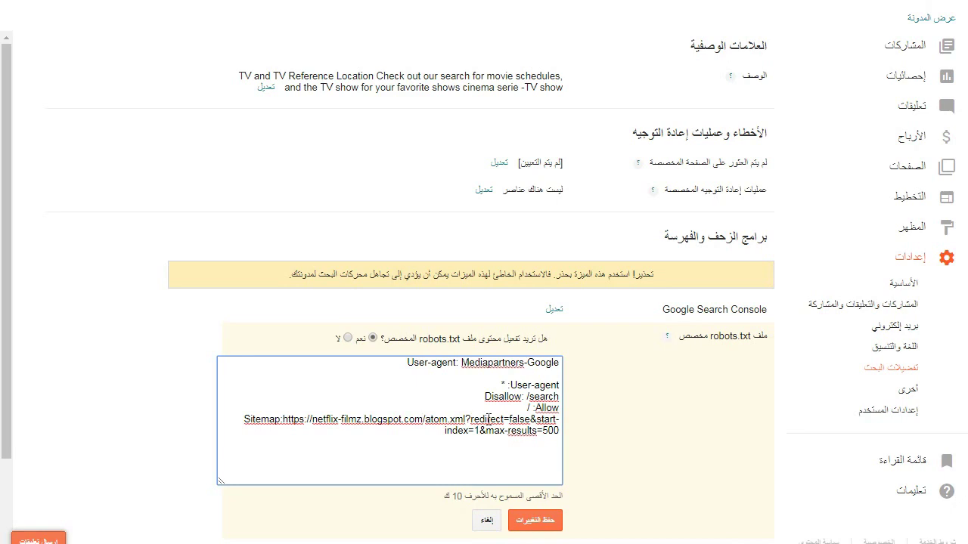
click(521, 452)
- Highlight the blog address in the Sitemap line and save the custom robots.txt content
drag(8, 218, 11, 325)
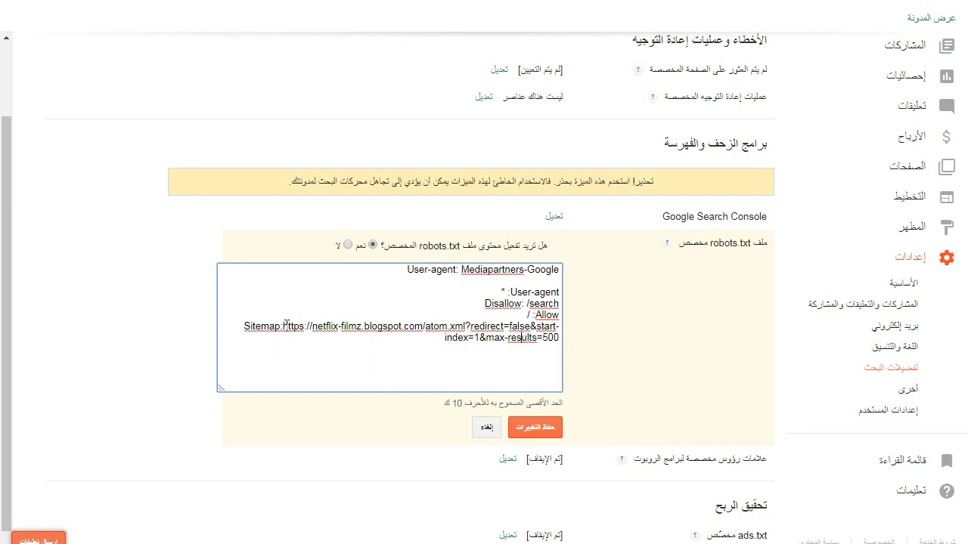
drag(284, 326, 424, 334)
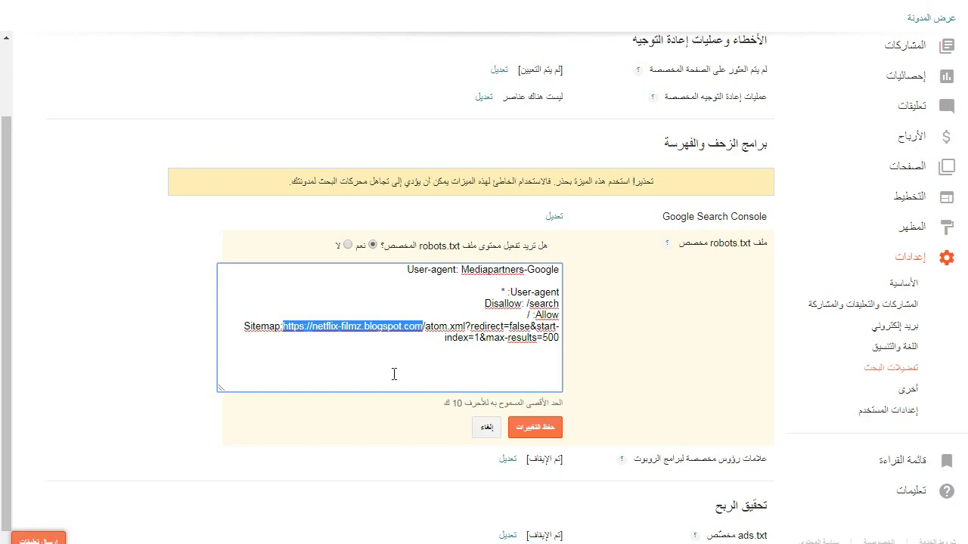
click(548, 434)
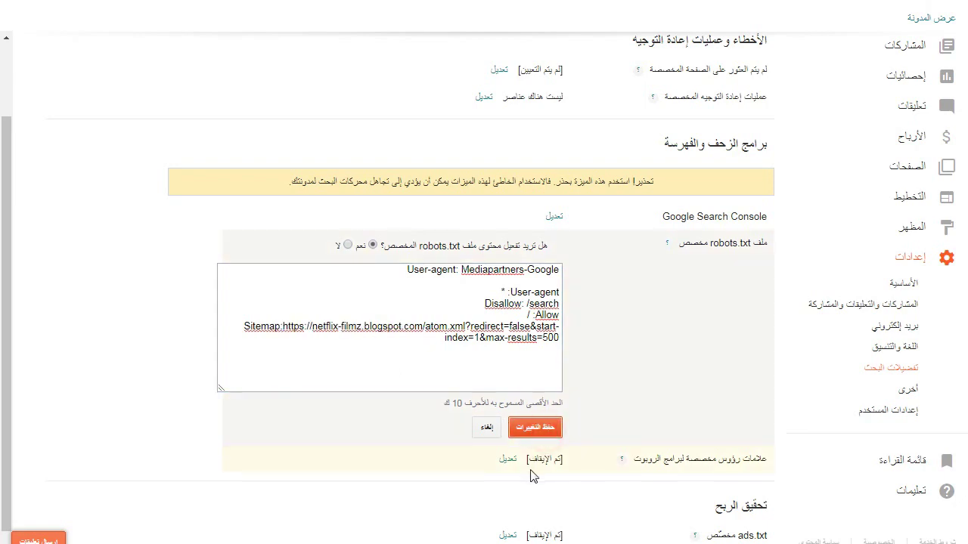
click(543, 439)
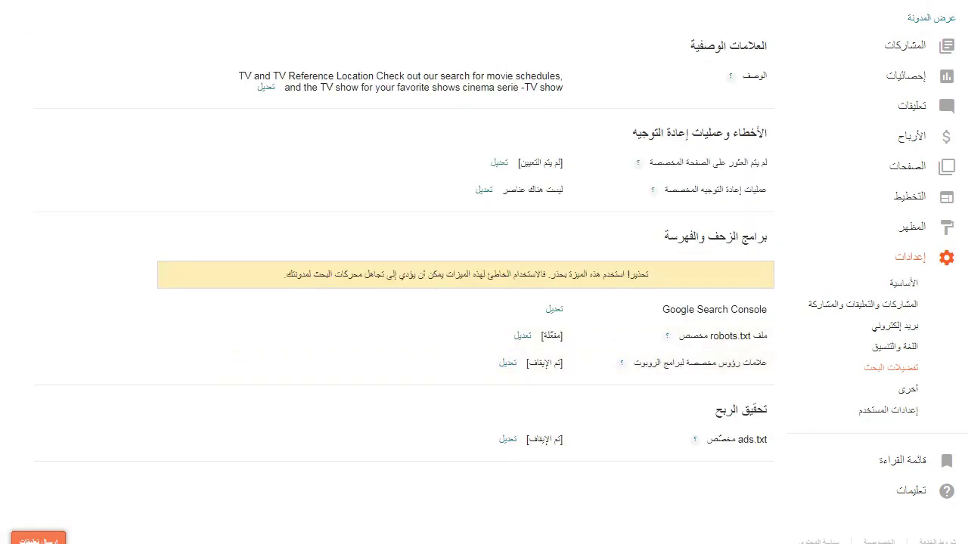
- Enable custom robots header tags and select all and noodp for the homepage
click(509, 364)
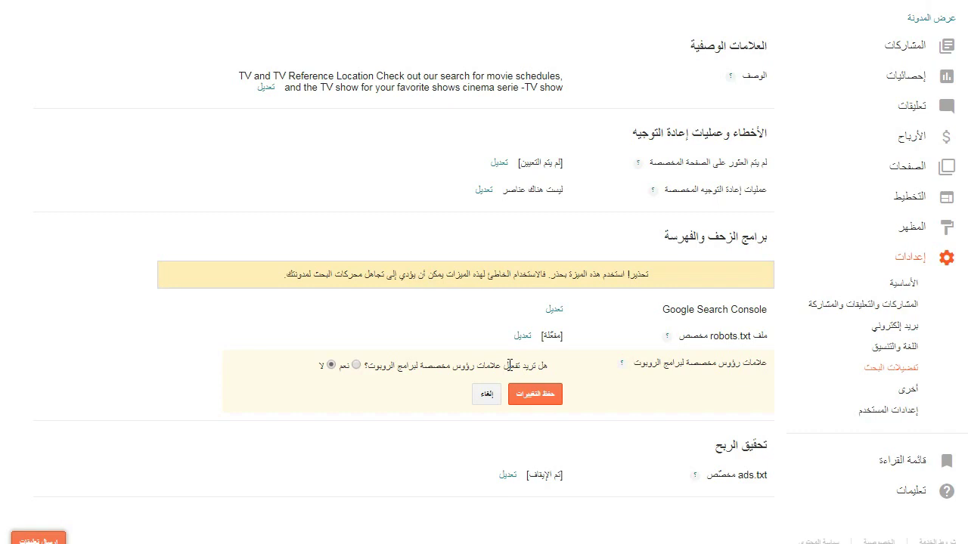
click(356, 365)
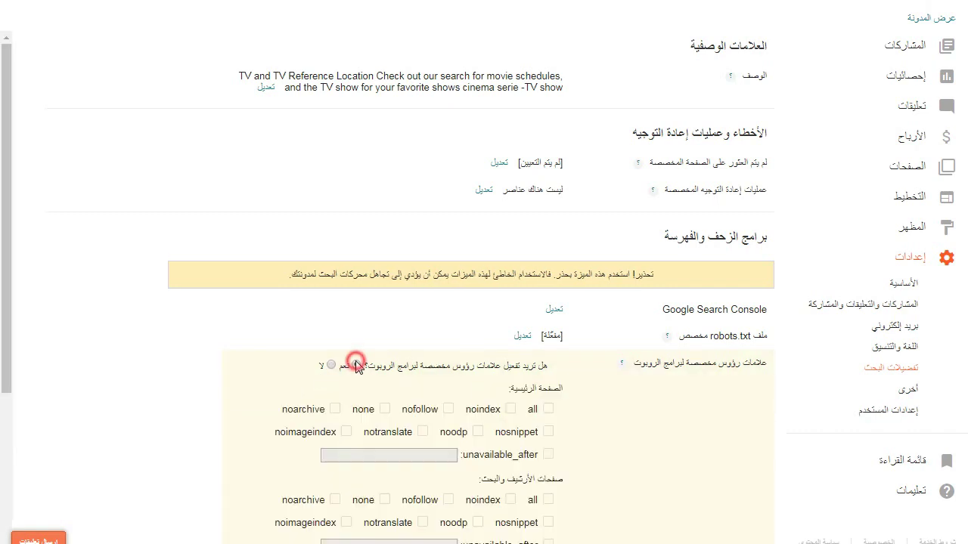
drag(2, 200, 146, 313)
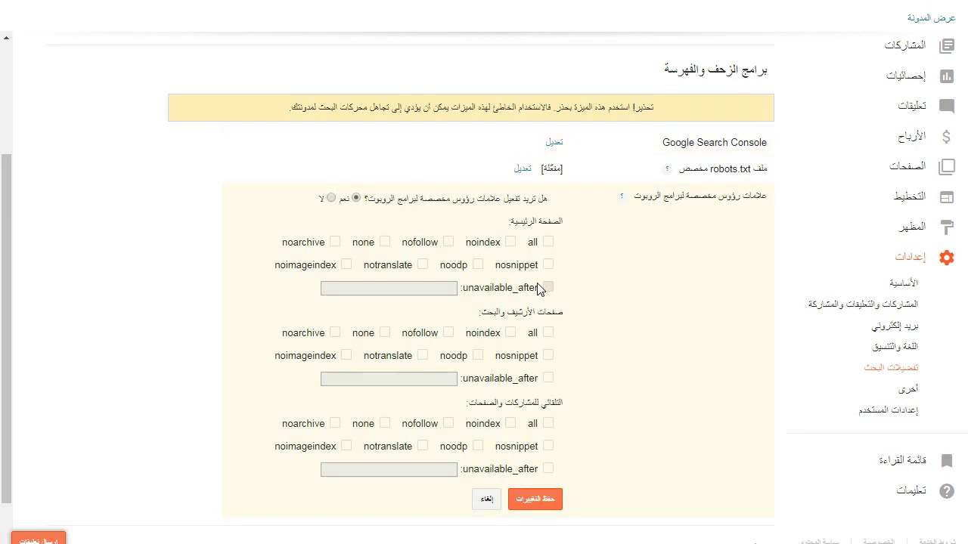
click(548, 242)
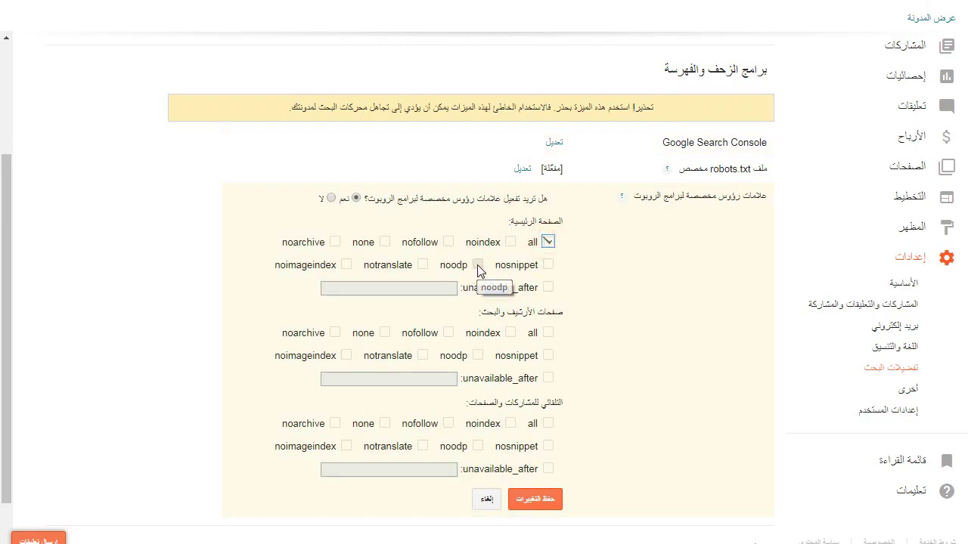
click(477, 265)
- Select noindex and noodp, without all, for the archive and search pages
click(549, 333)
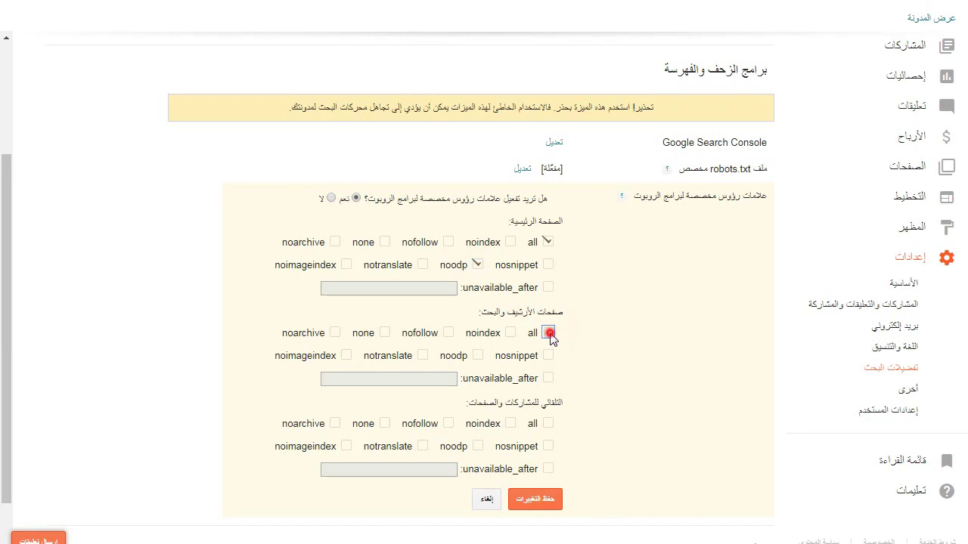
click(477, 355)
click(510, 332)
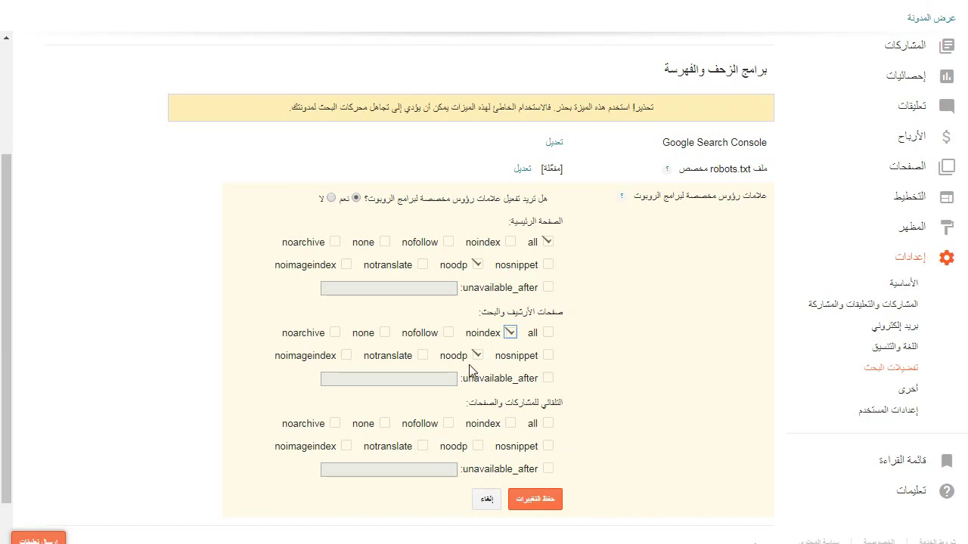
- Select all and noodp as the default for posts and pages, and save the robots header tags
click(547, 424)
click(478, 448)
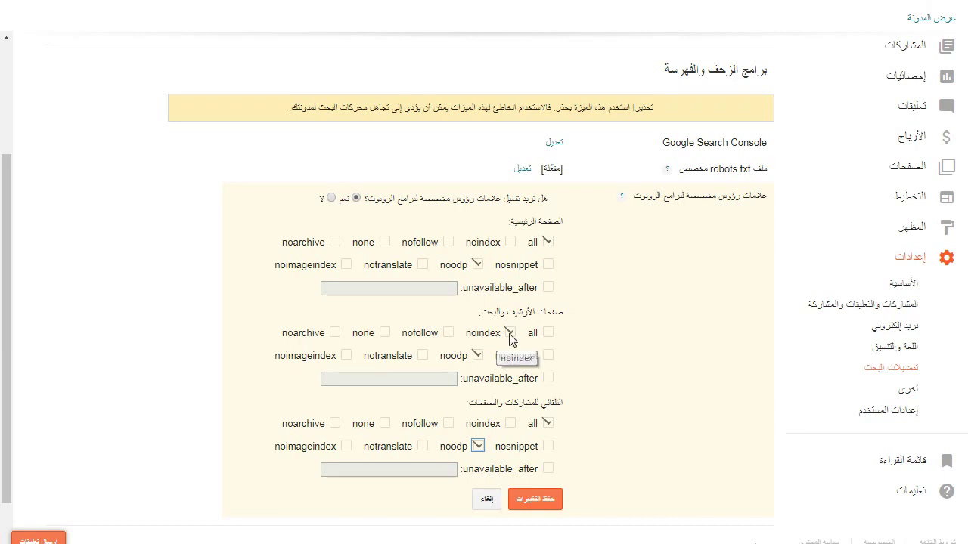
click(535, 501)
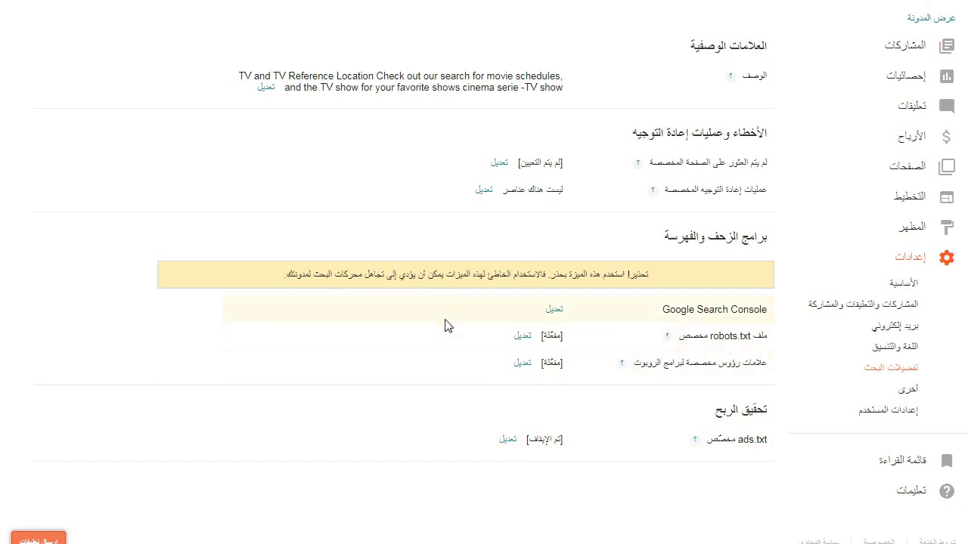
- Open Google Search Console from the search preferences and add the netflix-filmz blog's copied address as a website property
click(555, 311)
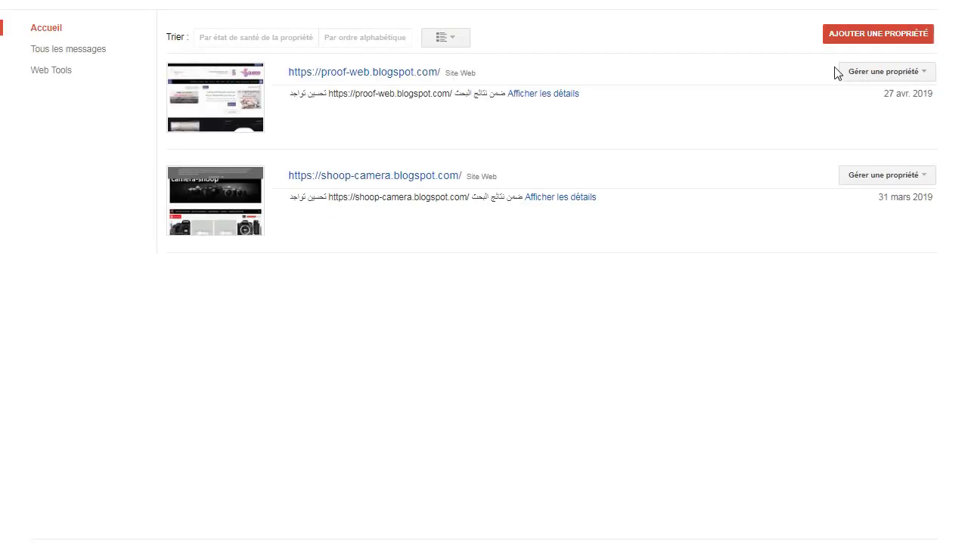
click(872, 38)
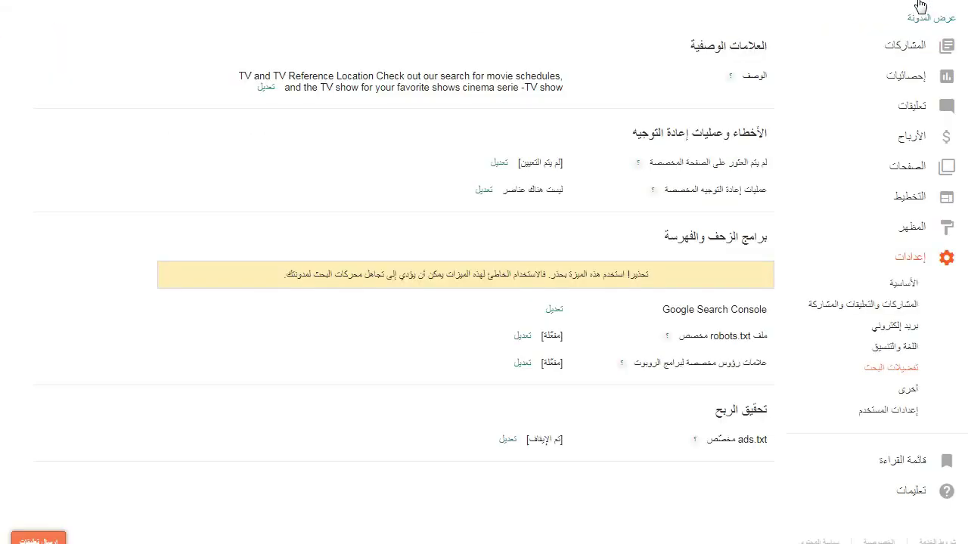
right_click(916, 18)
click(831, 29)
key(ctrl+Tab)
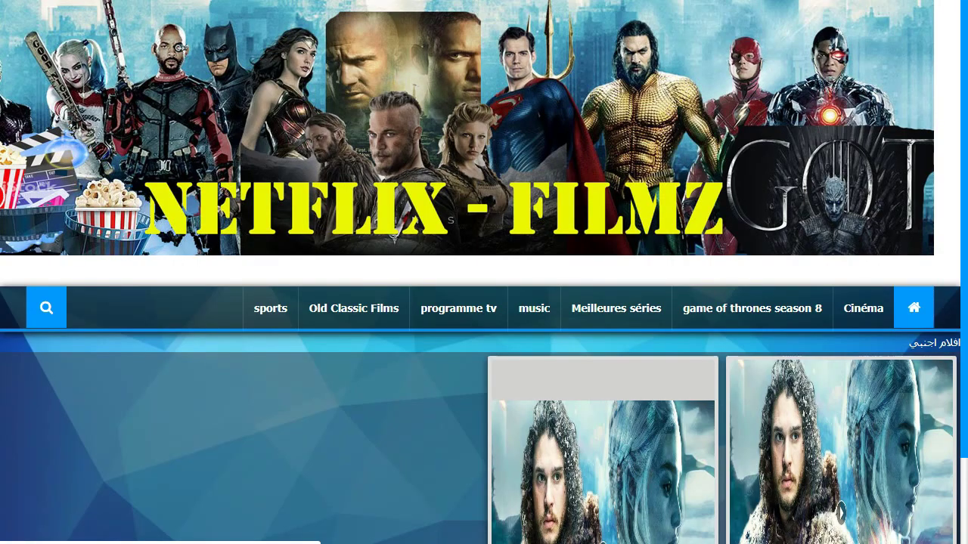
right_click(219, 0)
key(Escape)
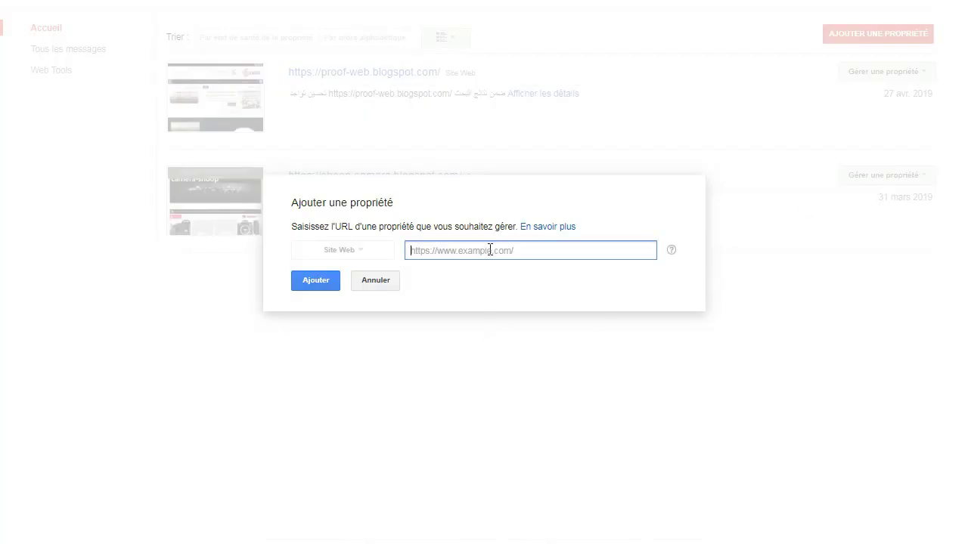
right_click(490, 250)
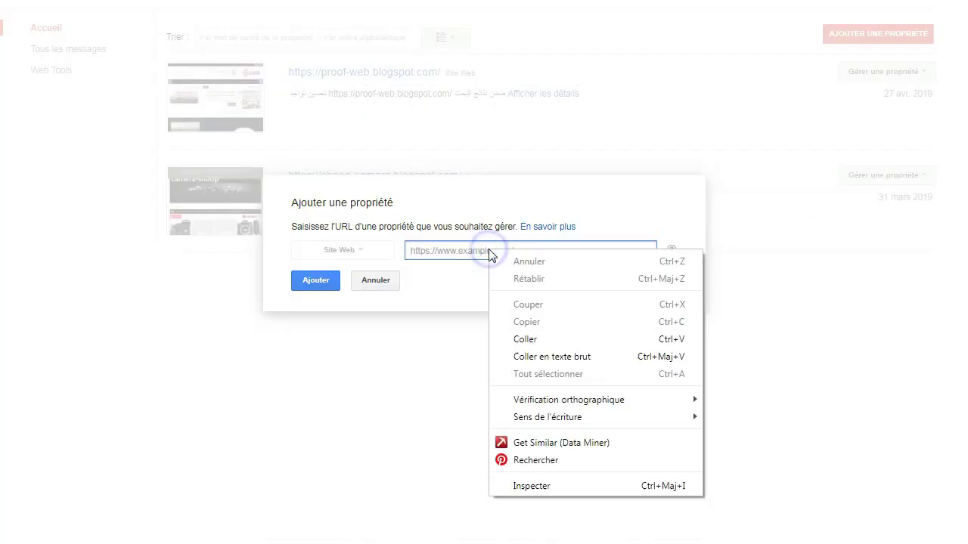
click(532, 337)
click(319, 285)
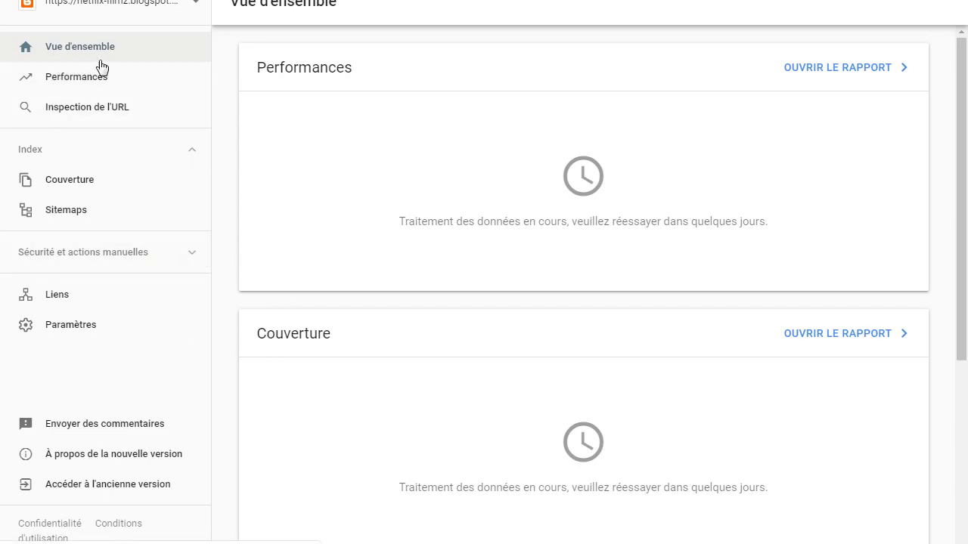
- Open the new property's sitemap form in Search Console, and reopen the netflix-filmz blog's custom robots.txt content in Blogger
click(94, 209)
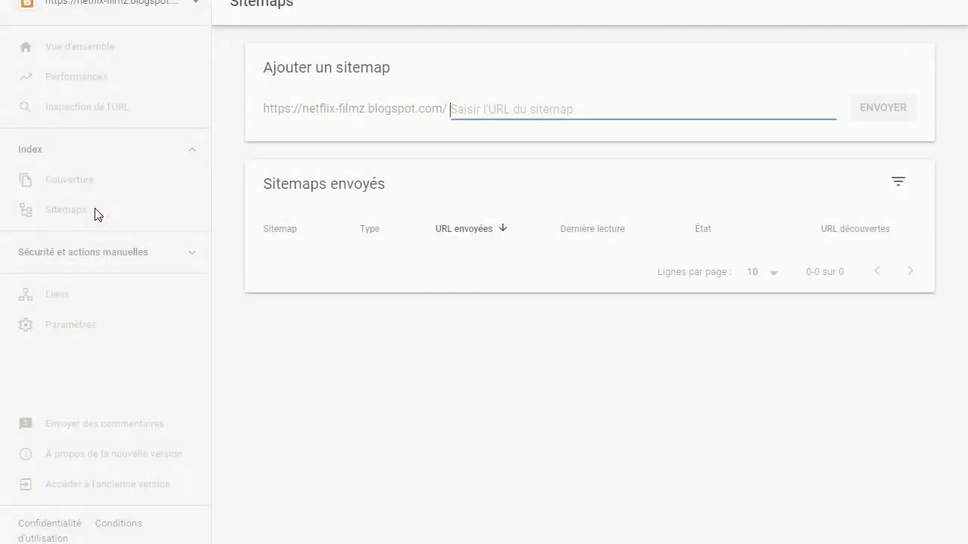
click(535, 112)
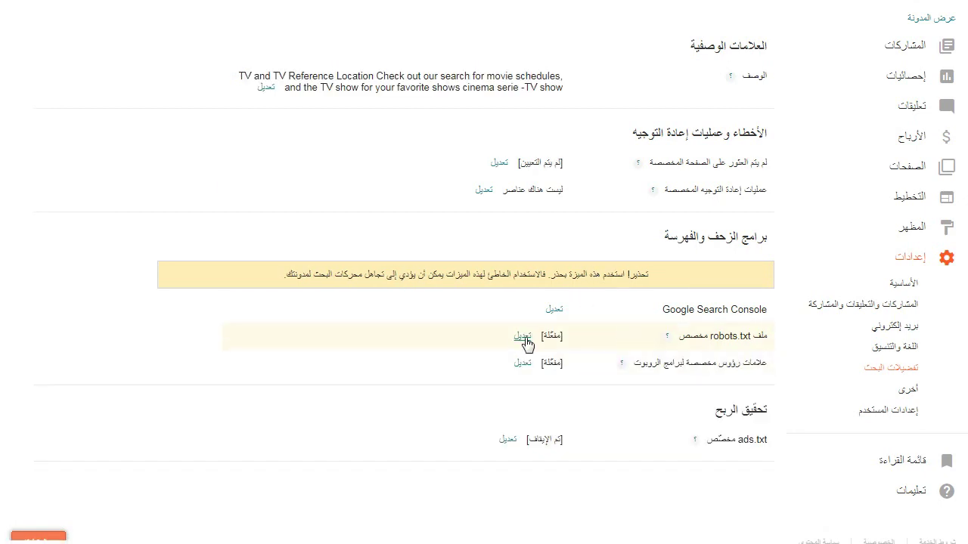
click(524, 337)
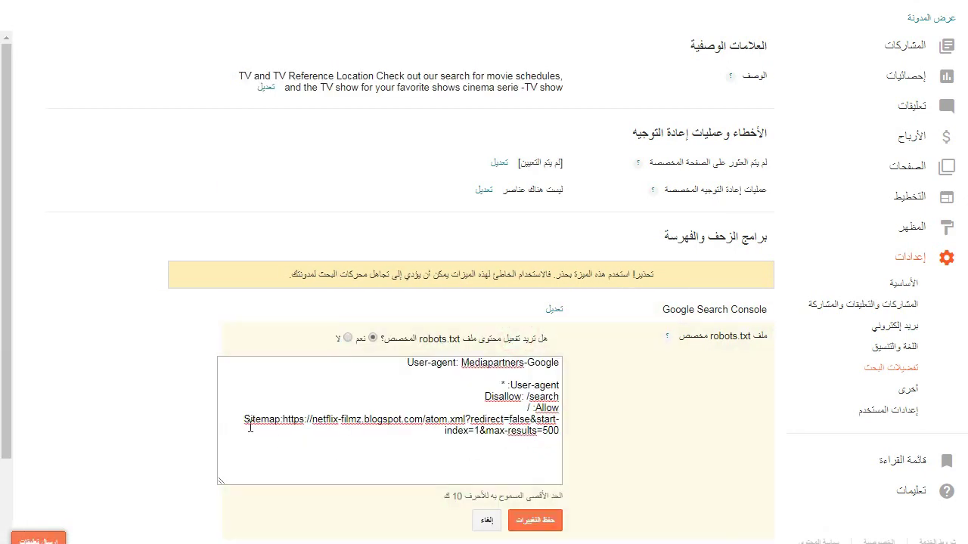
drag(244, 421, 272, 425)
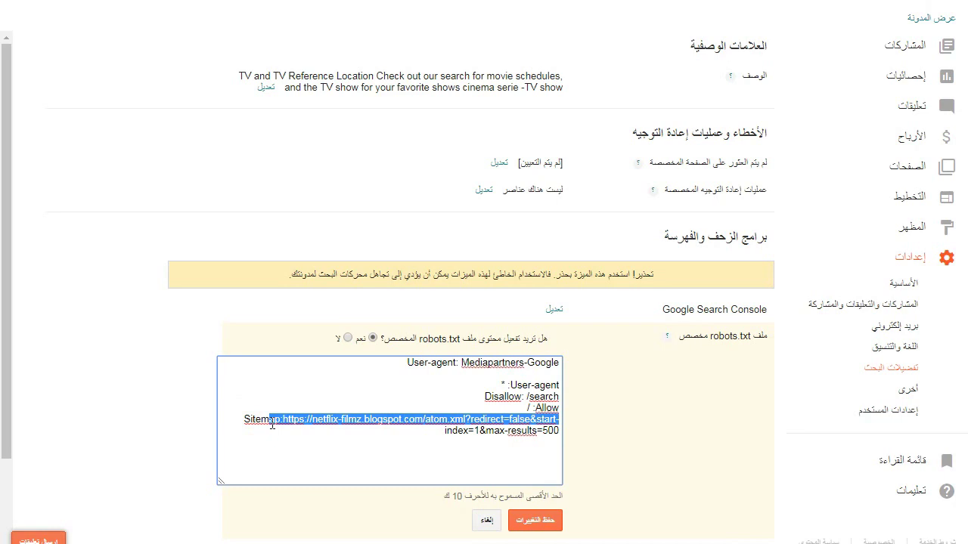
click(265, 425)
click(303, 452)
drag(560, 432, 370, 420)
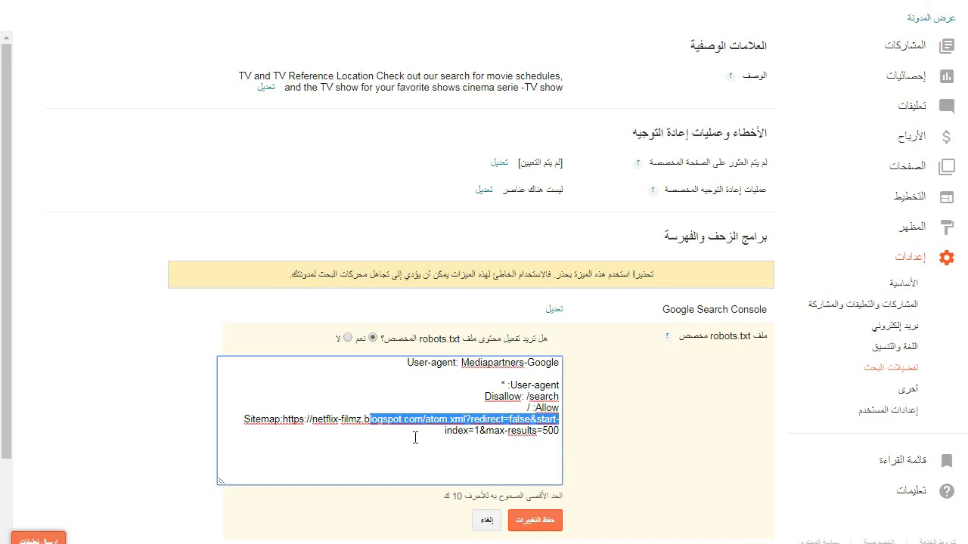
click(557, 432)
double_click(551, 430)
double_click(476, 431)
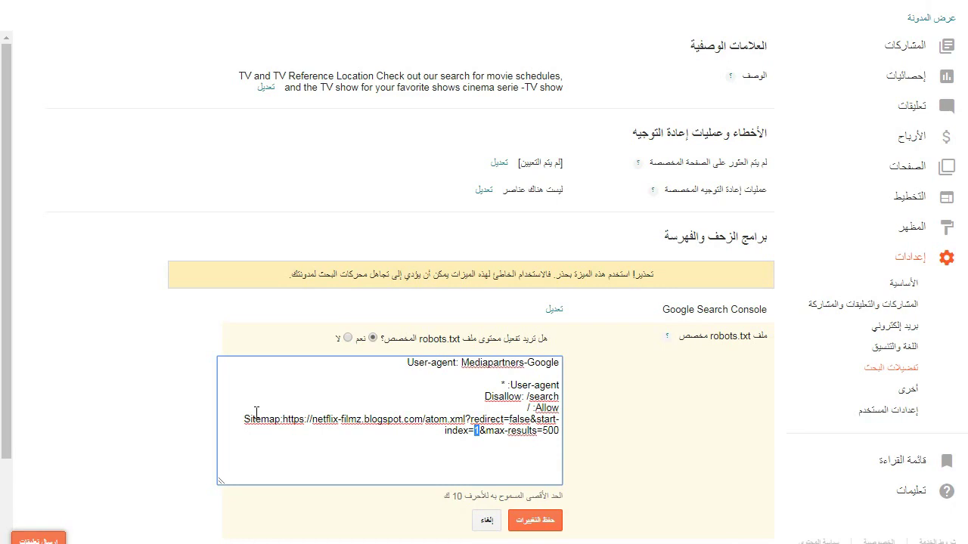
- Copy the full Sitemap line, including its prefix, from the blog's custom robots.txt content
drag(244, 414, 273, 409)
triple_click(498, 437)
key(ctrl+c)
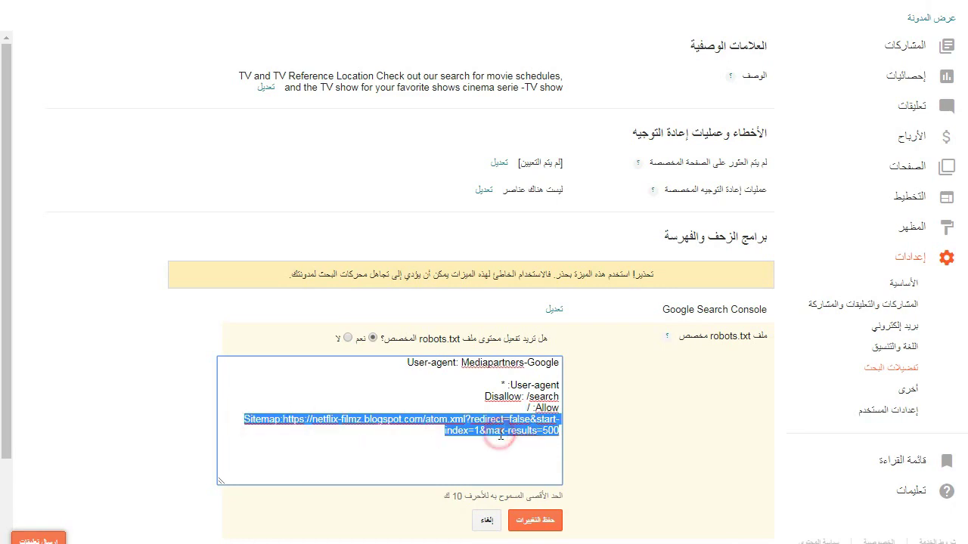
right_click(499, 437)
click(551, 216)
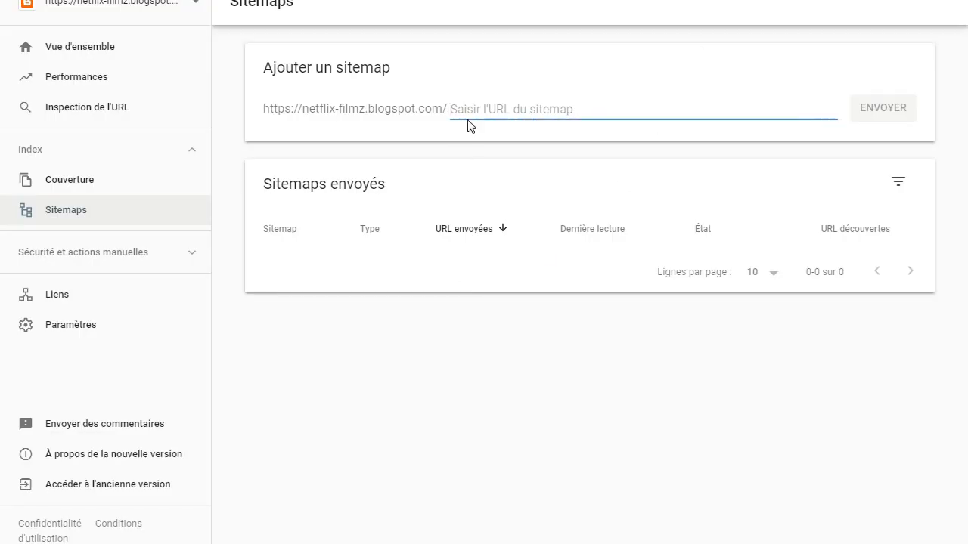
- In Search Console, try to submit the copied robots.txt line with its "Sitemap:" prefix as the property's sitemap
right_click(471, 112)
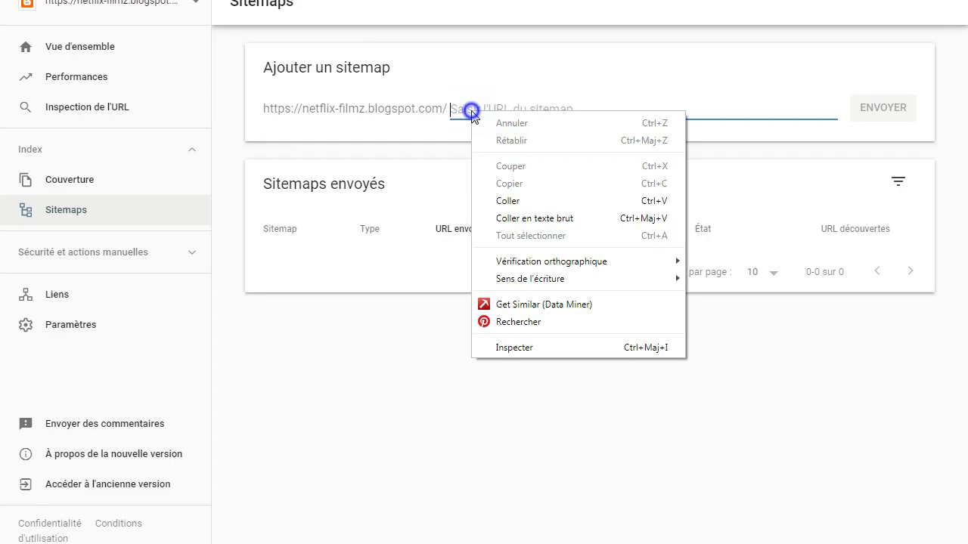
click(527, 201)
click(903, 122)
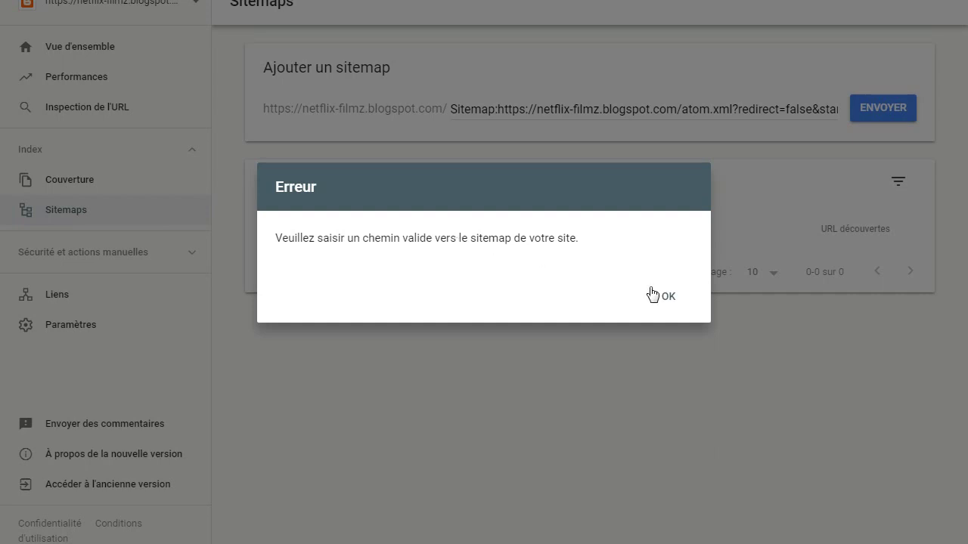
click(672, 298)
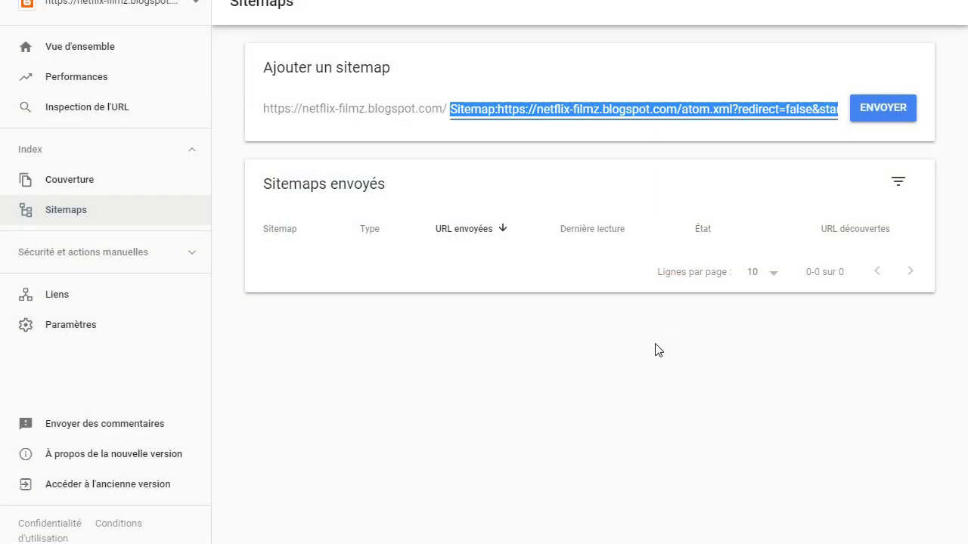
- Submit the sitemap address atom.xml?redirect=false&start-index=1&max-results=500 without the "Sitemap:" prefix, and view the submitted sitemap's details
click(881, 113)
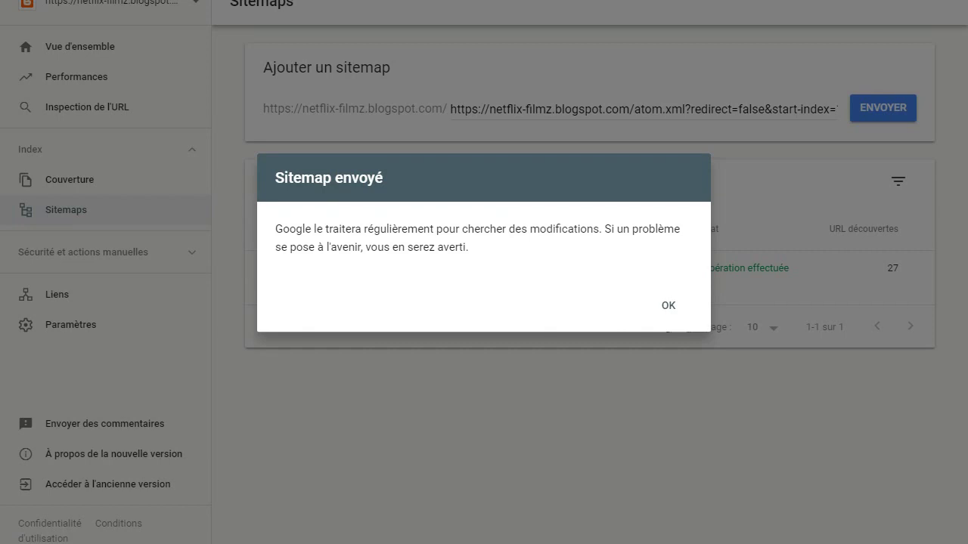
click(670, 306)
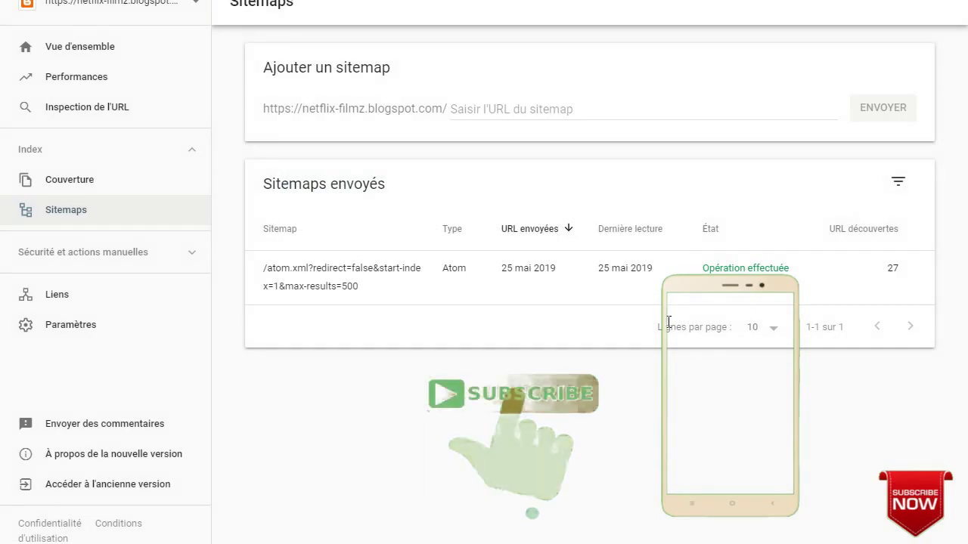
click(338, 287)
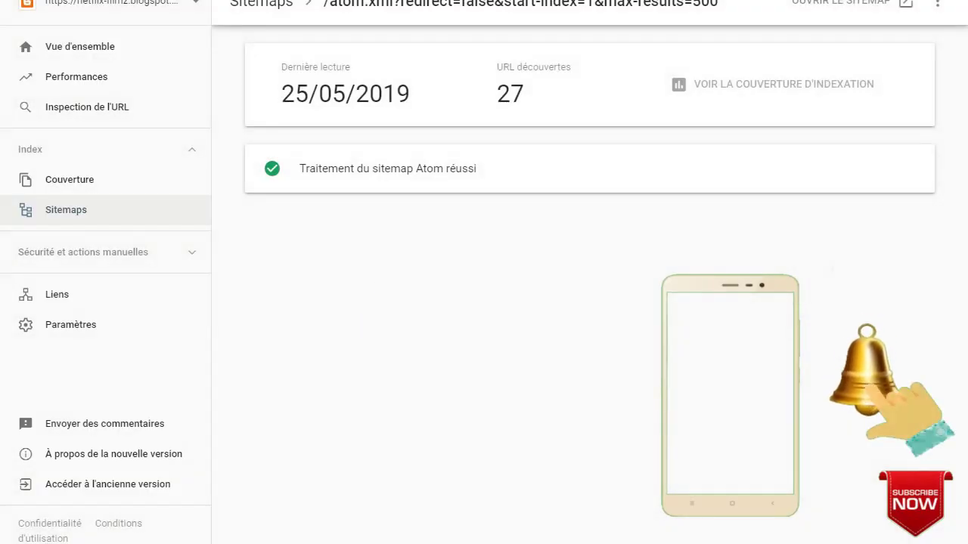
key(alt+Left)
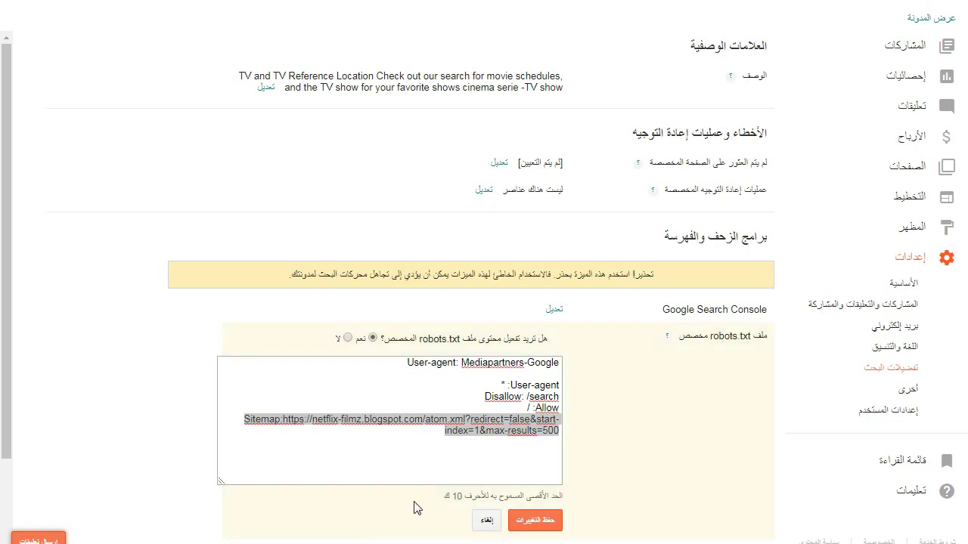
- Return to the custom robots.txt content in Blogger and copy the complete two-line Sitemap entry again
click(321, 438)
click(283, 426)
key(ctrl+shift+End)
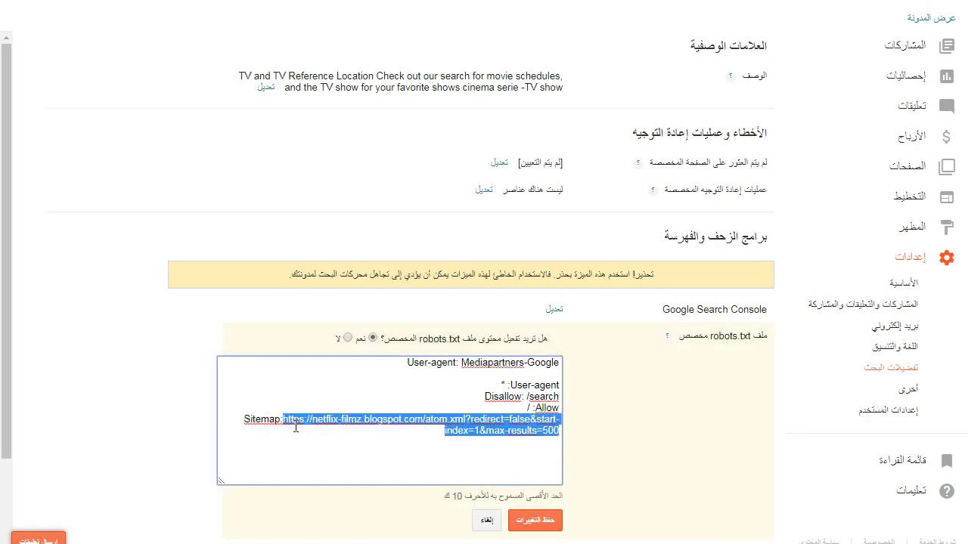
drag(404, 430, 554, 432)
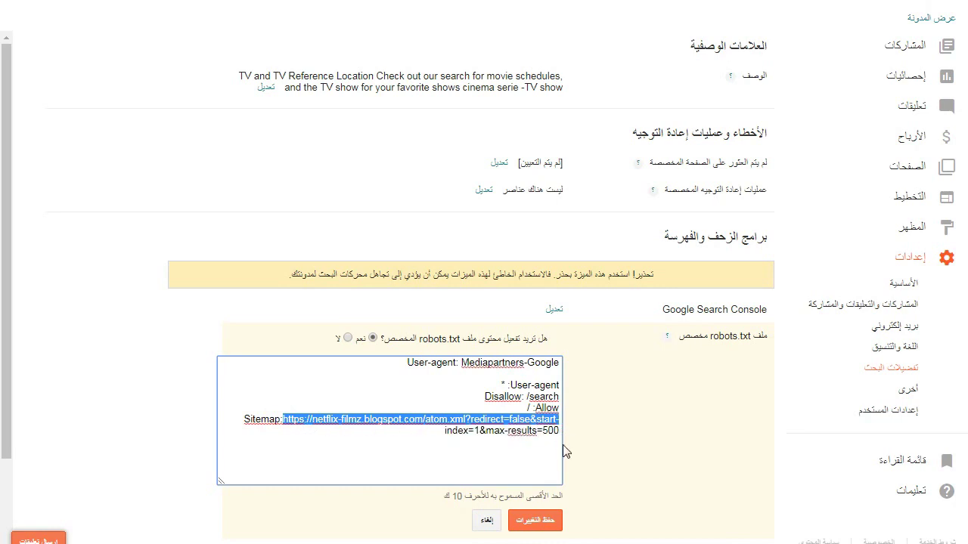
double_click(557, 432)
drag(532, 431, 342, 420)
triple_click(342, 420)
key(ctrl+c)
right_click(344, 417)
click(404, 196)
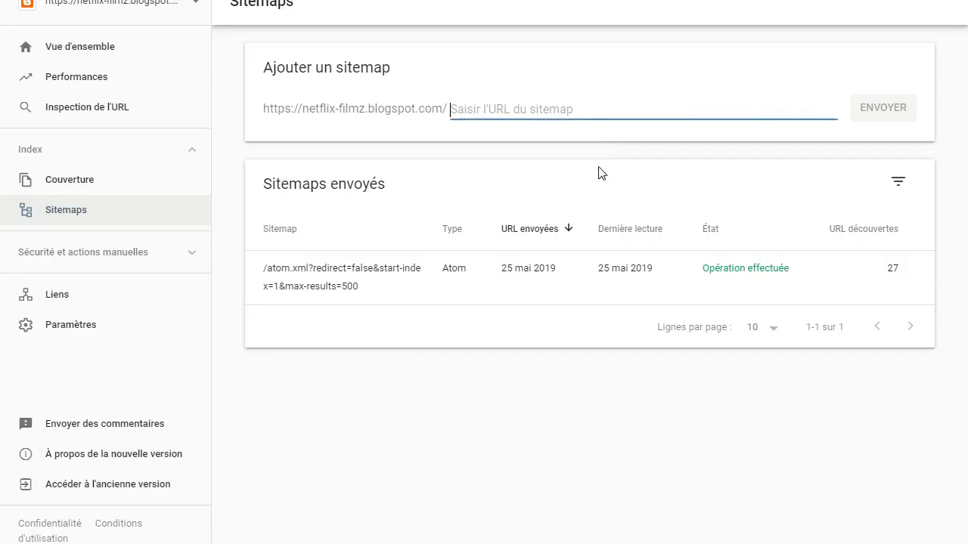
- Paste the Sitemap entry into Search Console's sitemap form, remove the "Sitemap:" prefix, and submit the remaining atom.xml address
right_click(490, 108)
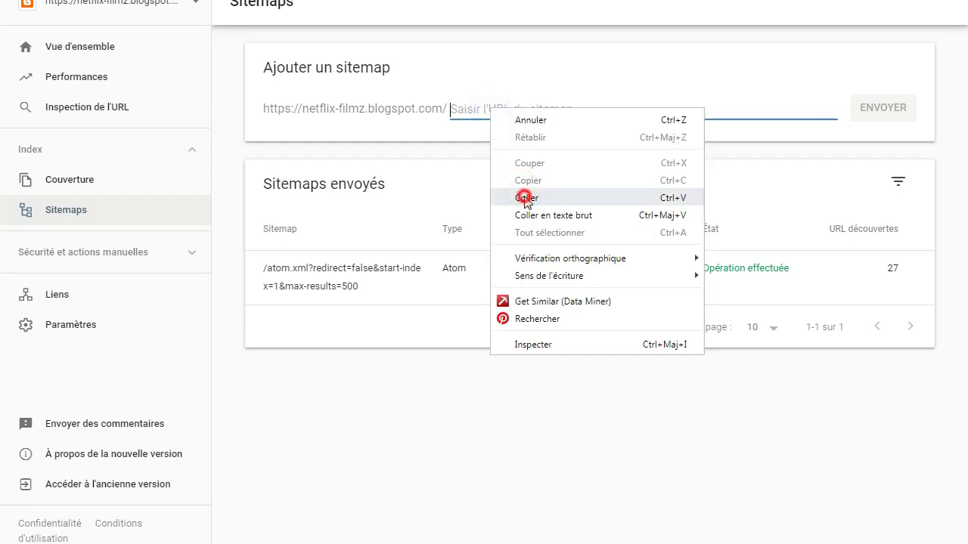
click(522, 195)
drag(523, 110, 403, 112)
click(512, 111)
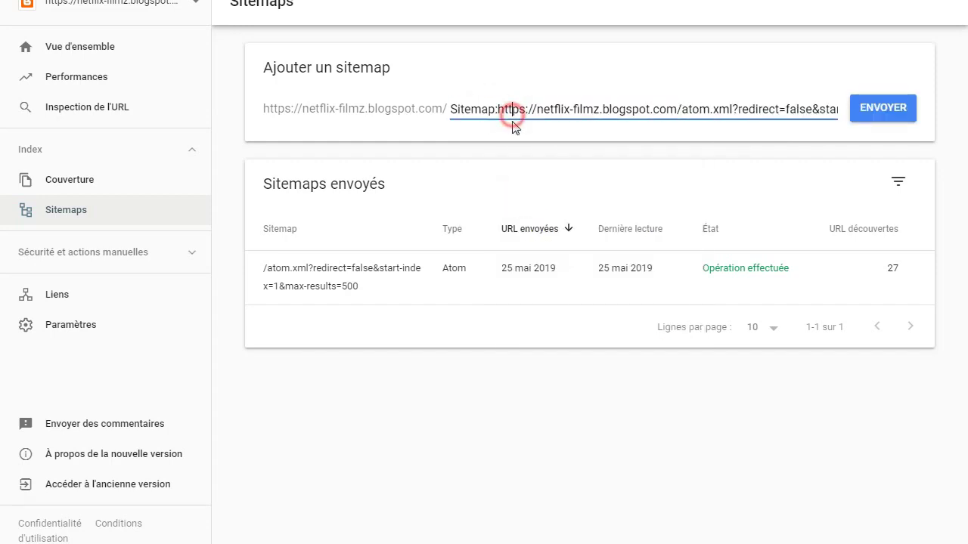
drag(497, 110, 417, 113)
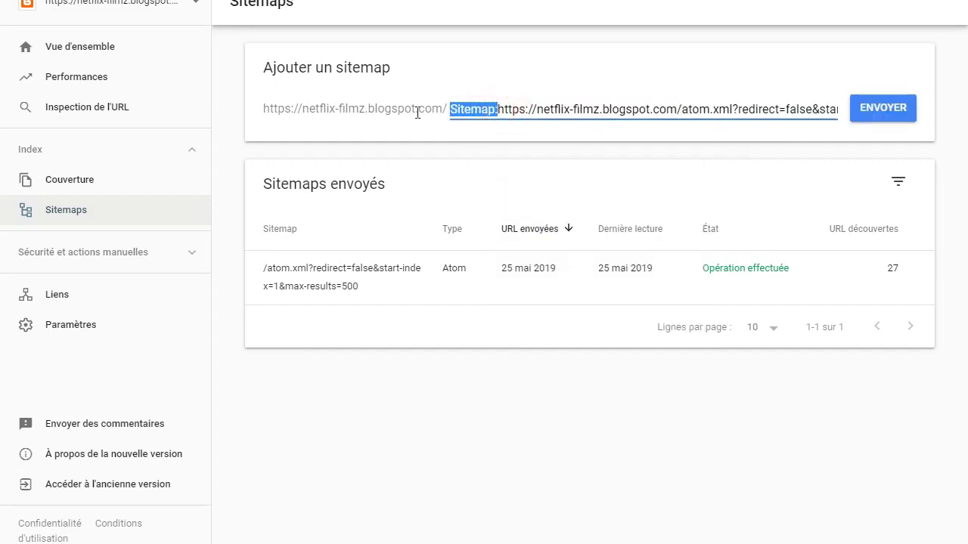
key(BackSpace)
click(889, 120)
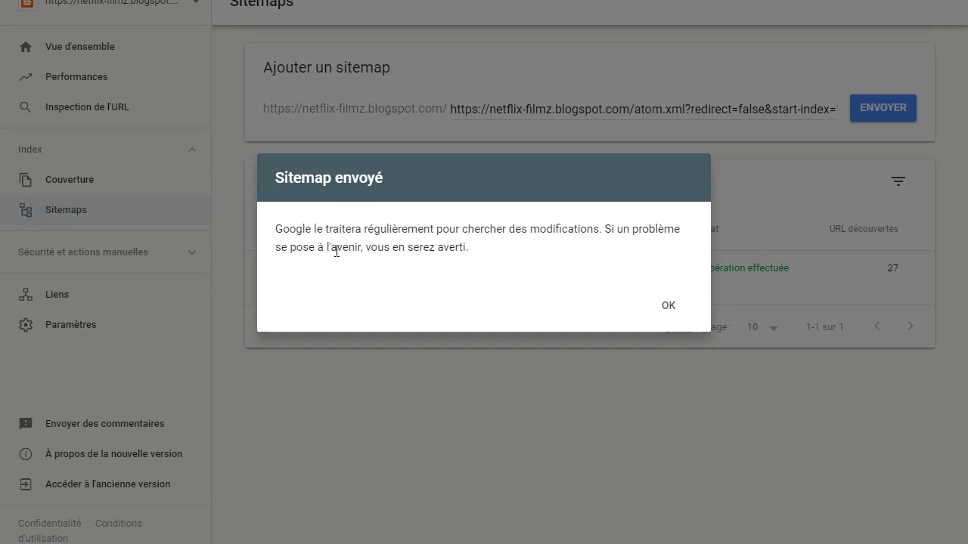
click(669, 308)
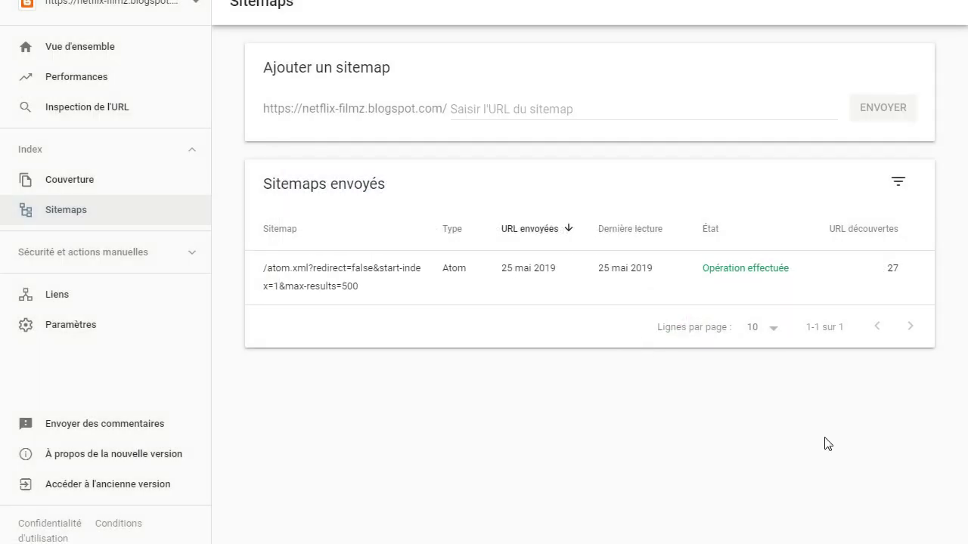
- Examine the submitted sitemap's processing status and number of discovered URLs, and return to the sitemap list
click(738, 270)
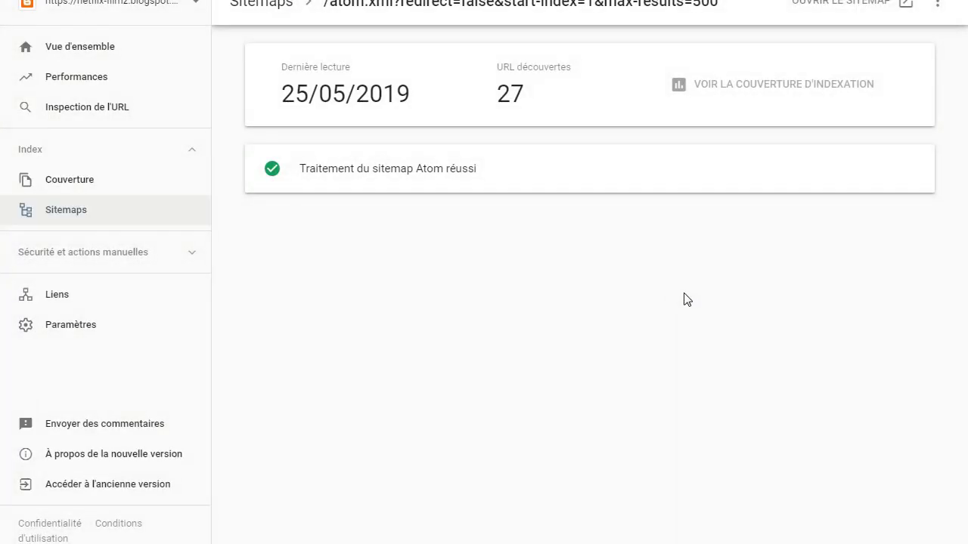
double_click(509, 96)
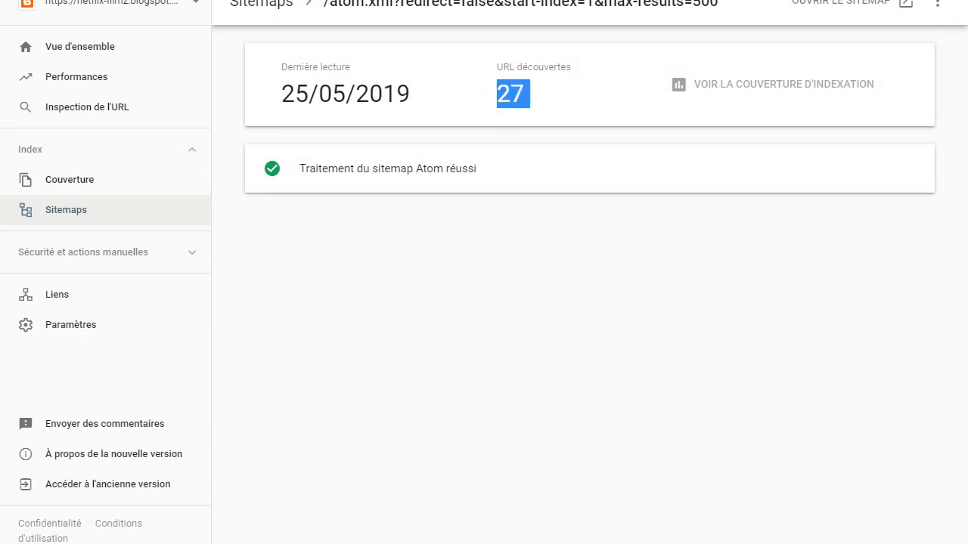
key(alt+Left)
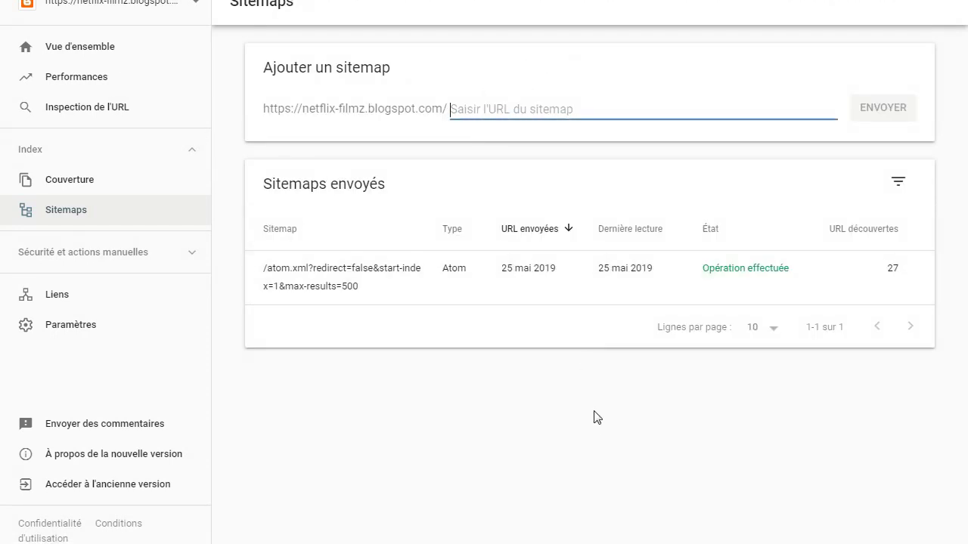
- Switch back to Blogger's search preferences and save the custom robots.txt content
click(68, 83)
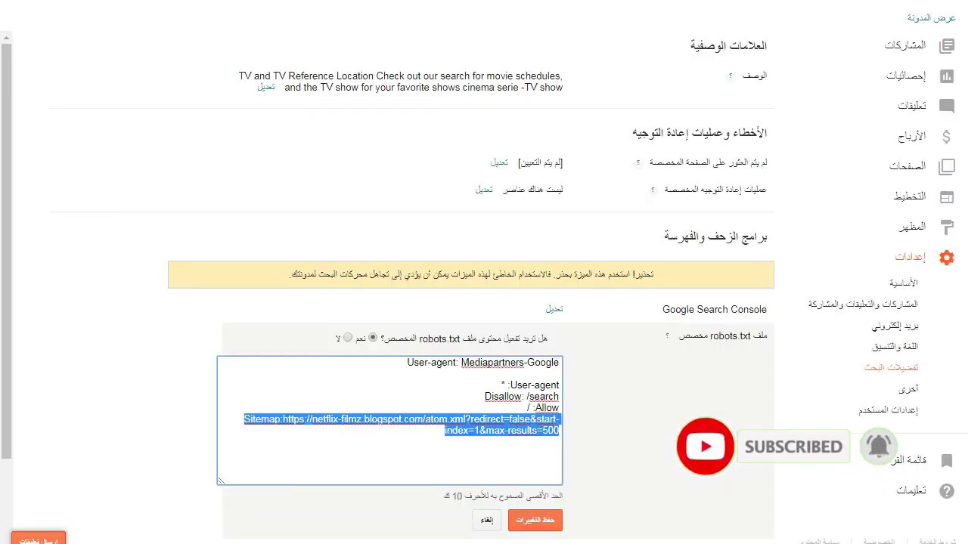
click(542, 522)
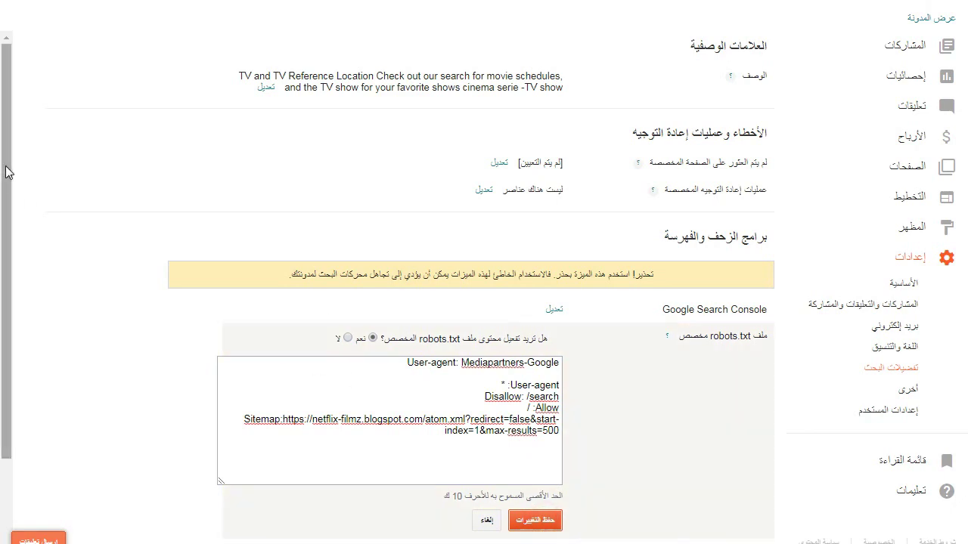
drag(4, 176, 4, 258)
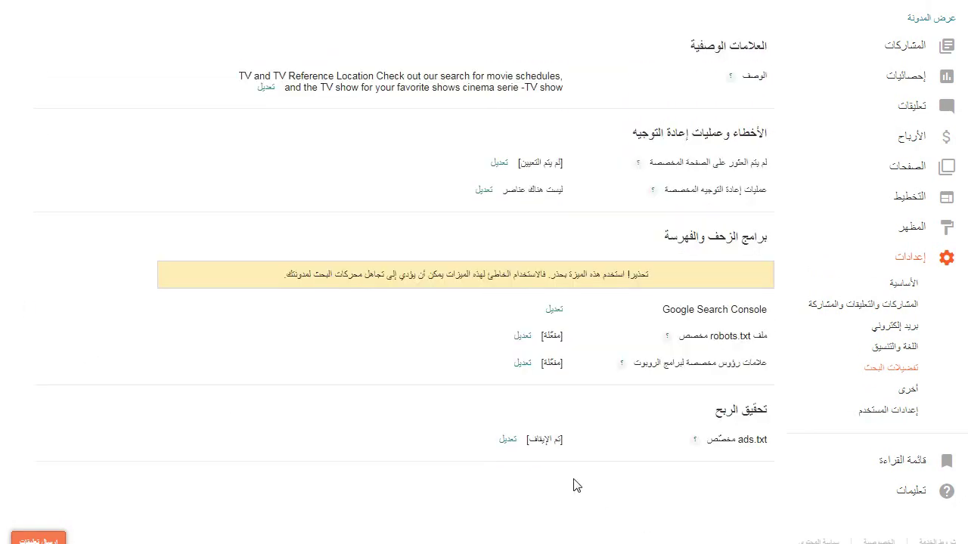